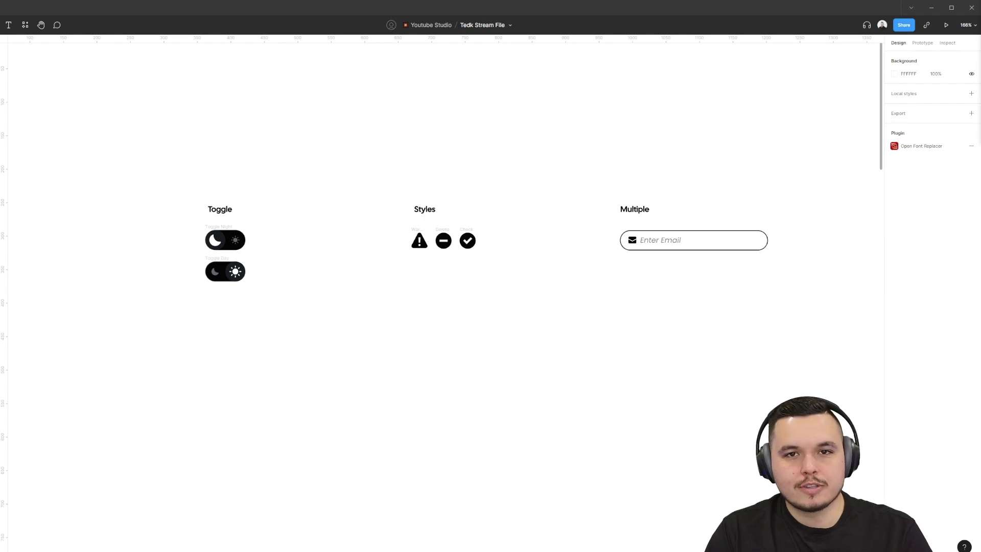
Combine the two toggle frames below the Toggle heading into one component set
scroll(220, 226, "up", 5)
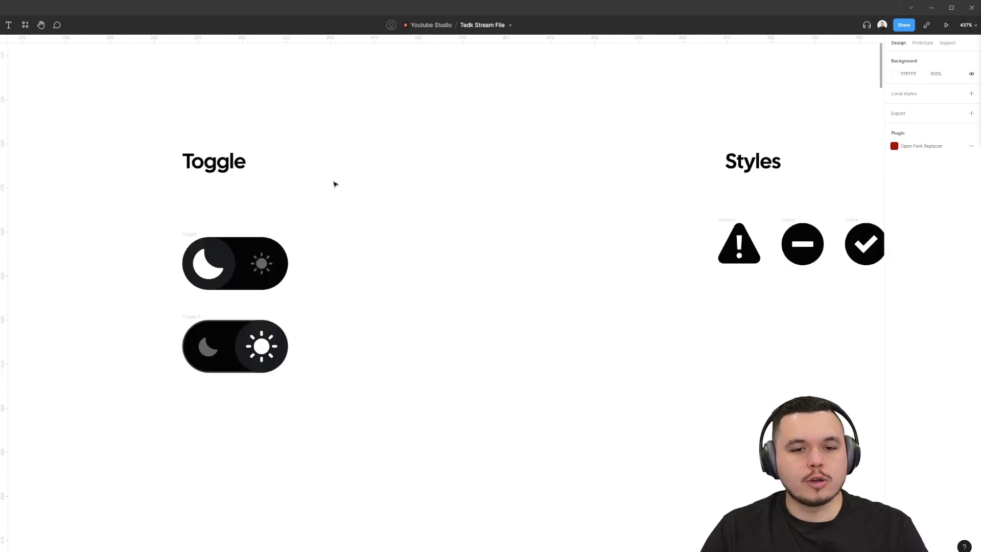
left_click_drag(392, 183, 97, 429)
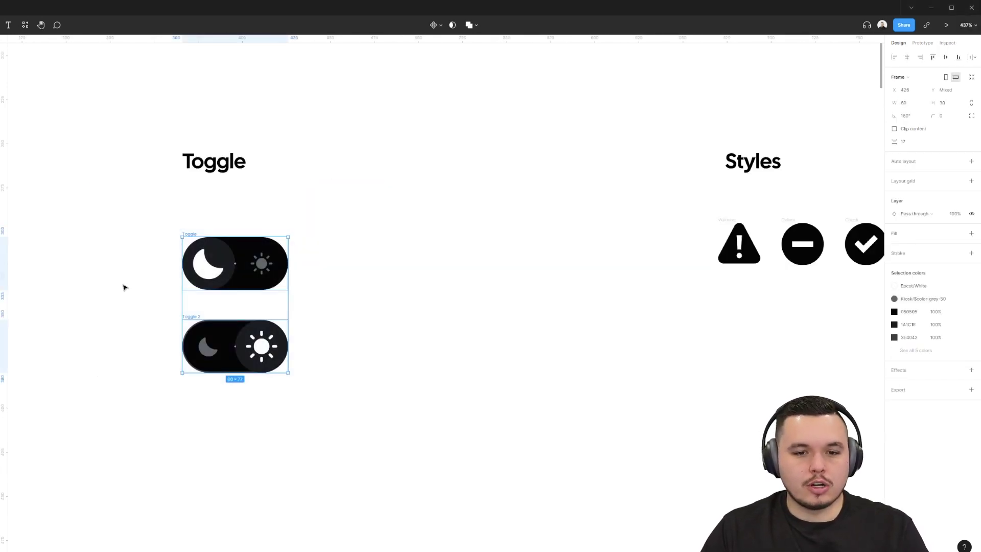
key("Escape")
scroll(127, 204, "left", 3)
left_click_drag(129, 192, 519, 495)
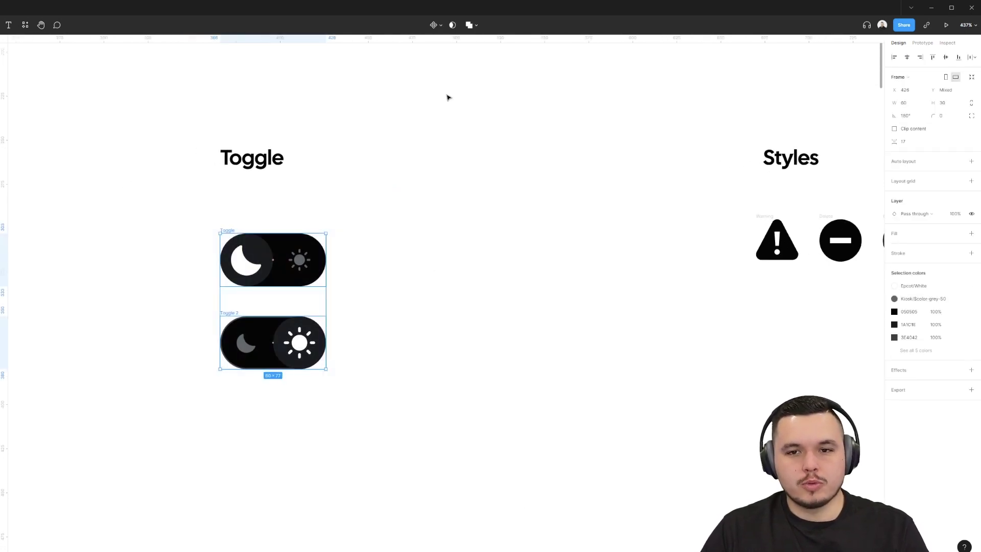
left_click(425, 270)
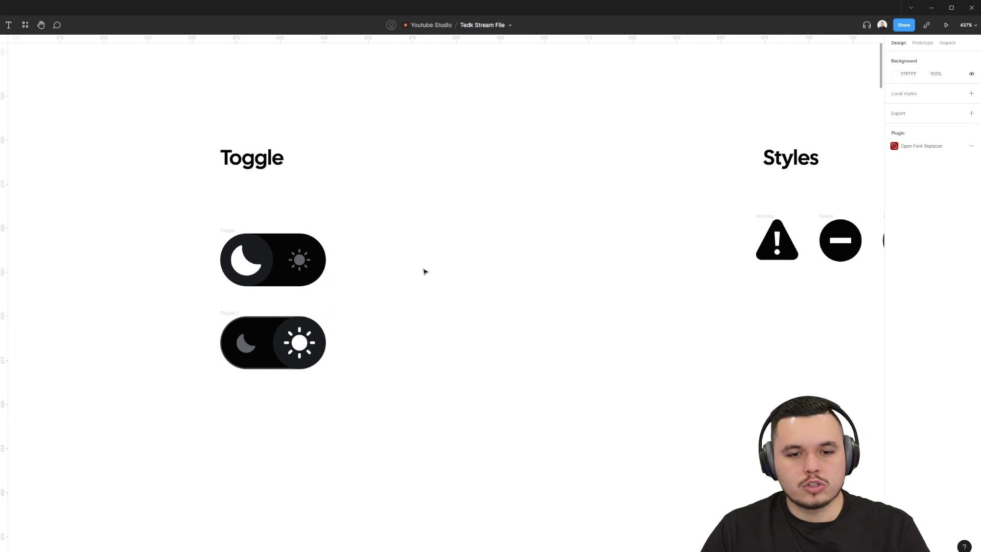
left_click_drag(130, 212, 465, 520)
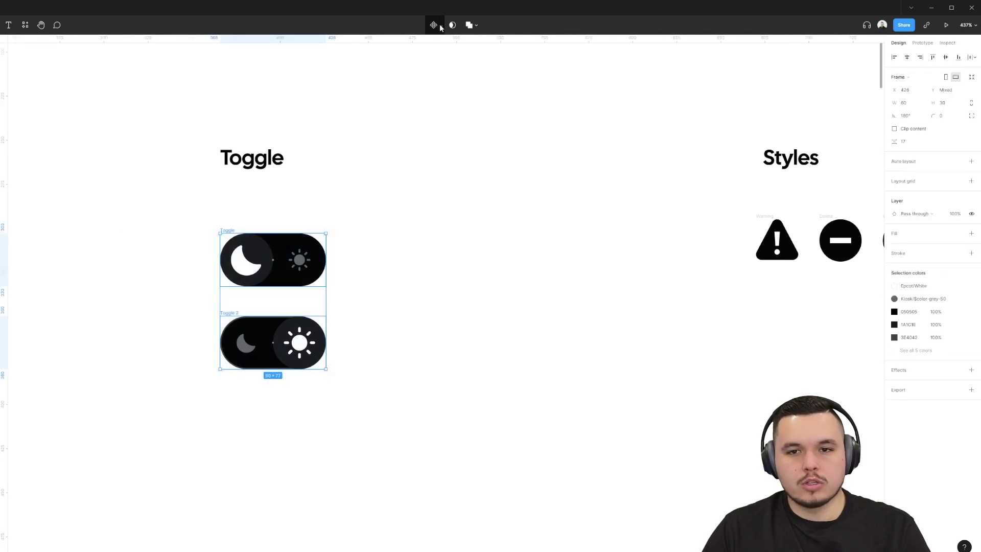
left_click(441, 27)
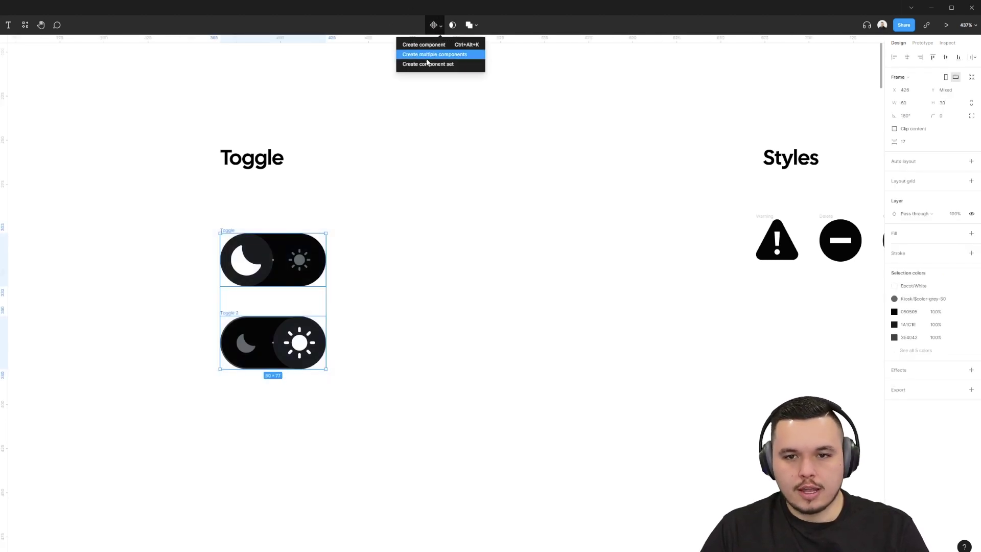
left_click(423, 64)
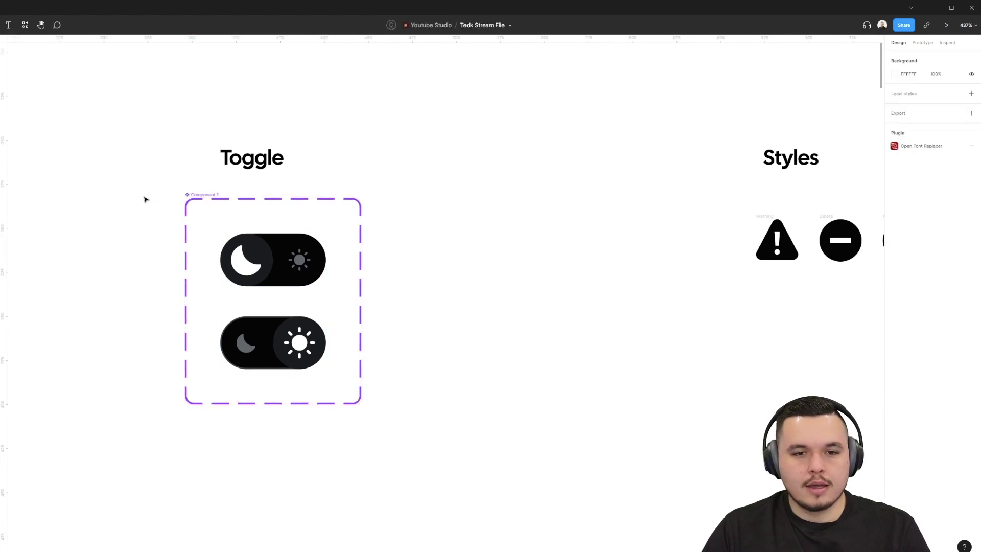
Line up the new component set's left edge with the Toggle heading and rename the set Toggle
left_click_drag(191, 194, 227, 201)
left_click(236, 144)
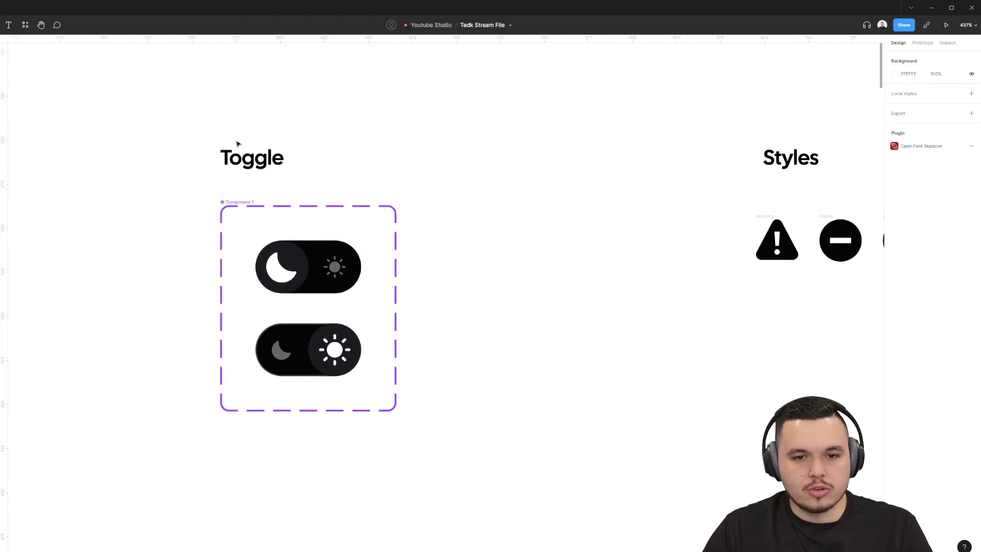
left_click(238, 154)
left_click(356, 137)
left_click(238, 202)
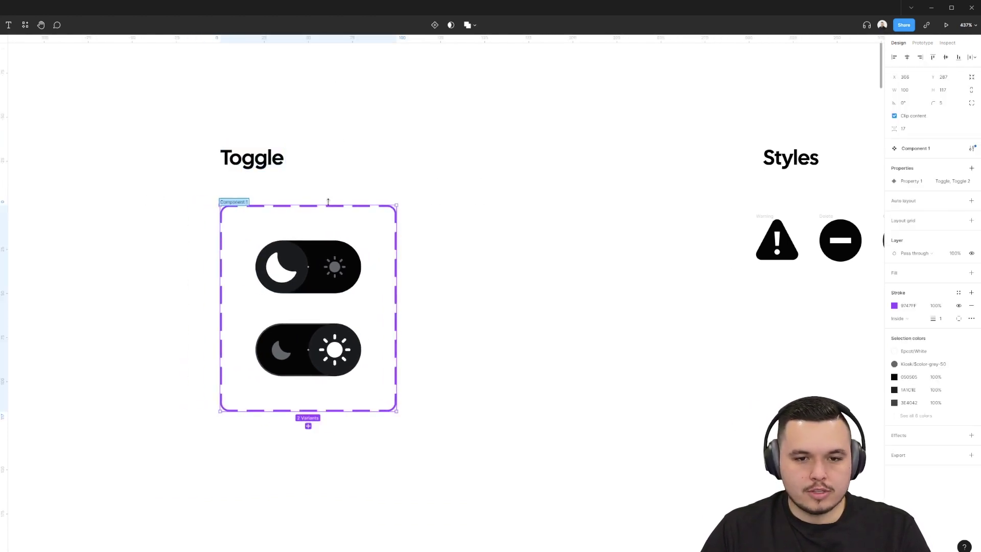
left_click(508, 181)
left_click_drag(536, 281, 525, 278)
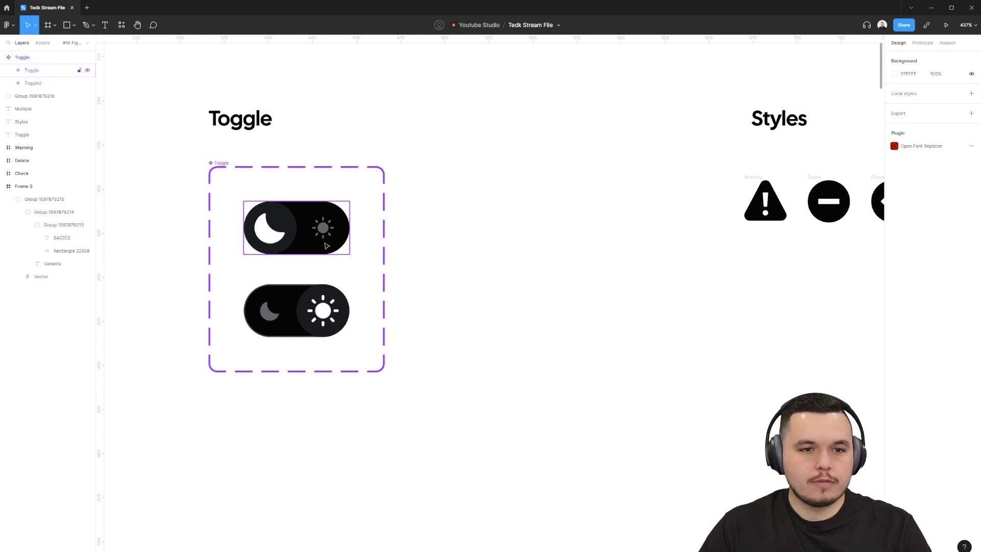
Rename the Toggle set's moon variant Style=Off and its sun variant Style=On
double_click(45, 71)
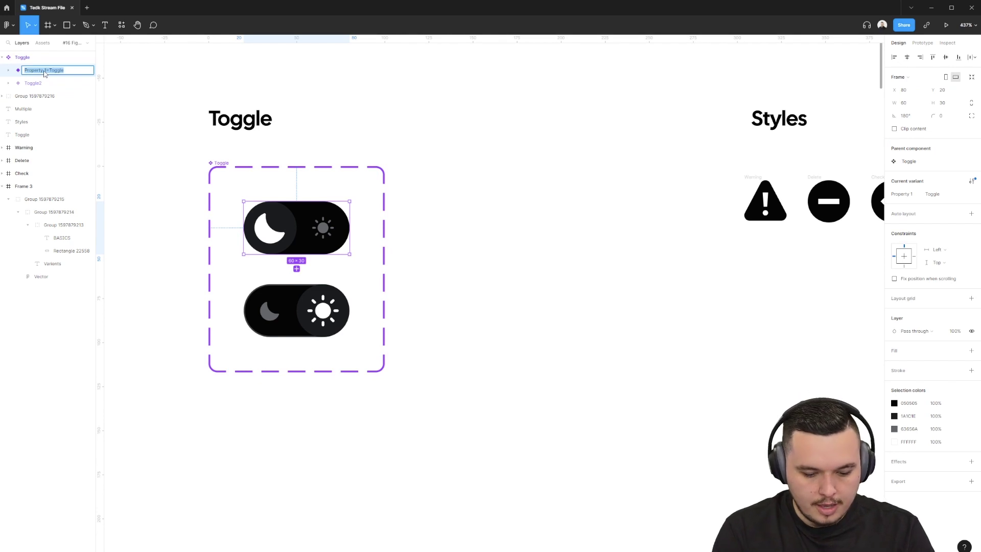
type("Style=O")
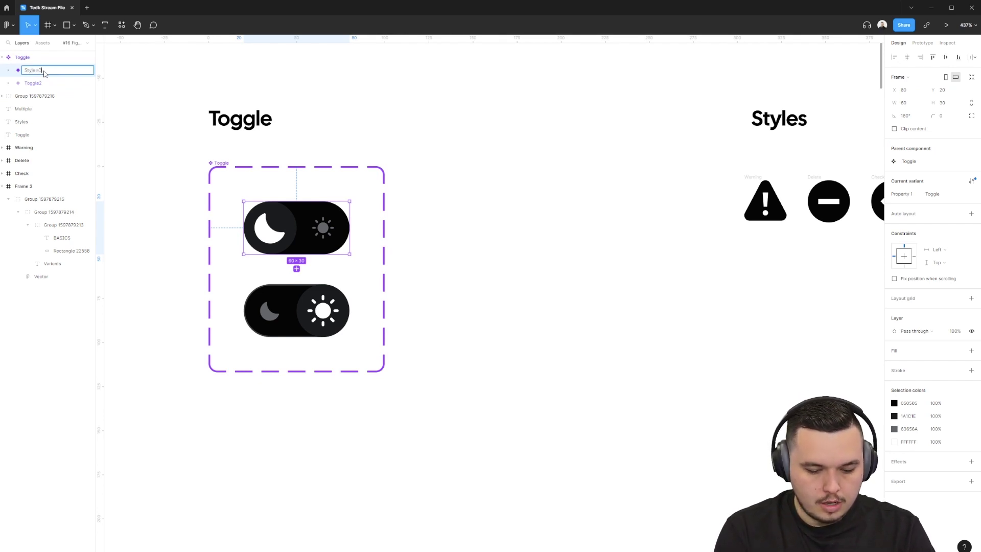
type("ff")
key("Return")
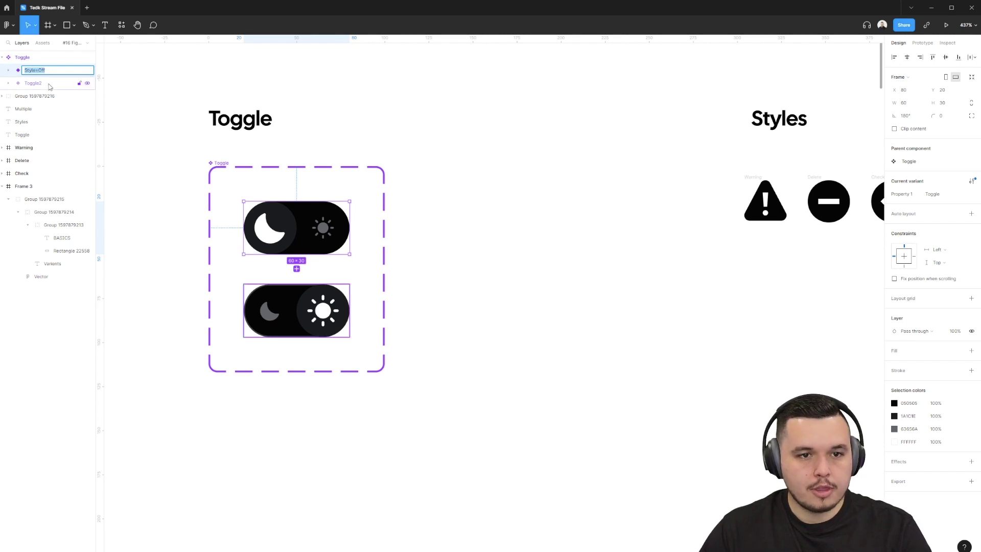
double_click(49, 83)
type("Style=Off")
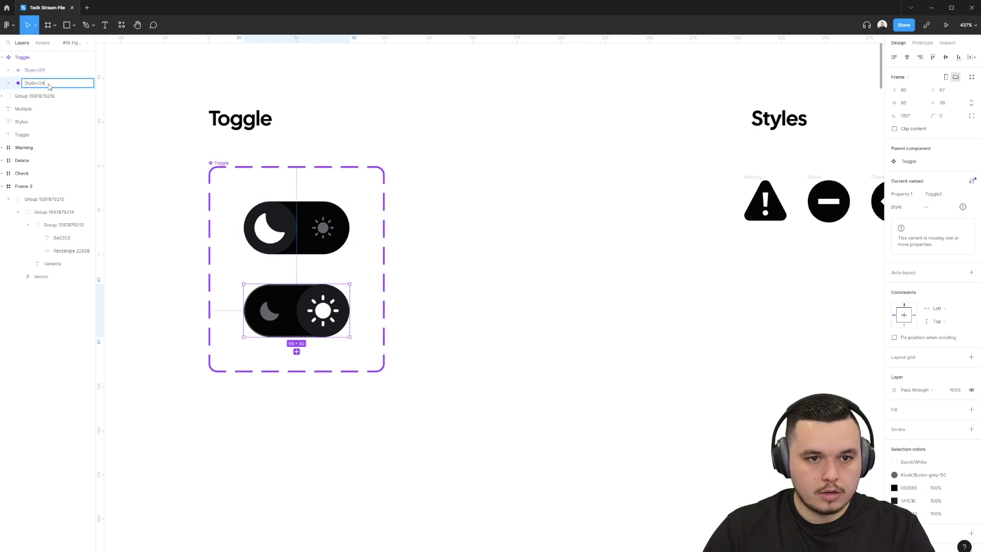
left_click(204, 153)
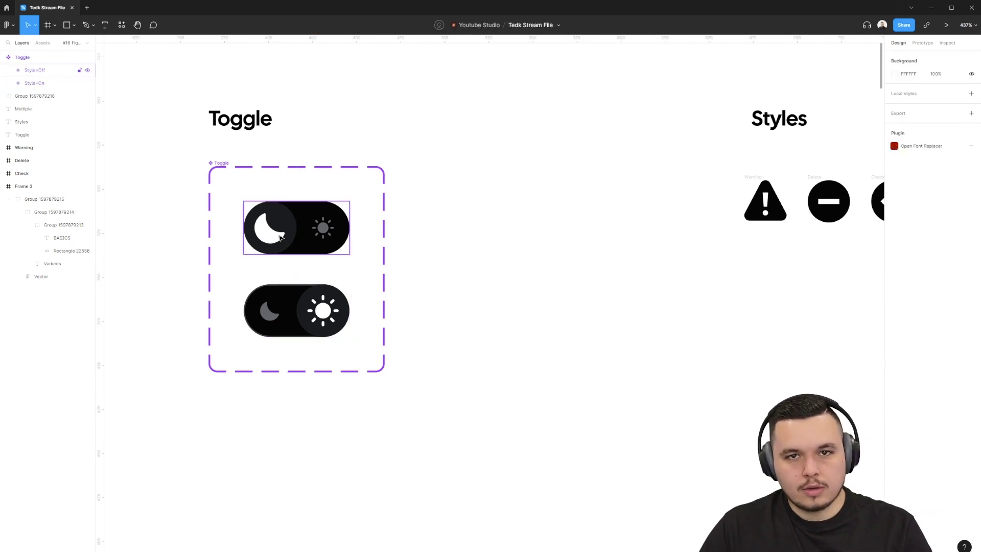
Place an instance of the Style=Off moon toggle on the canvas beside the Toggle component set, level with the original
left_click(296, 227)
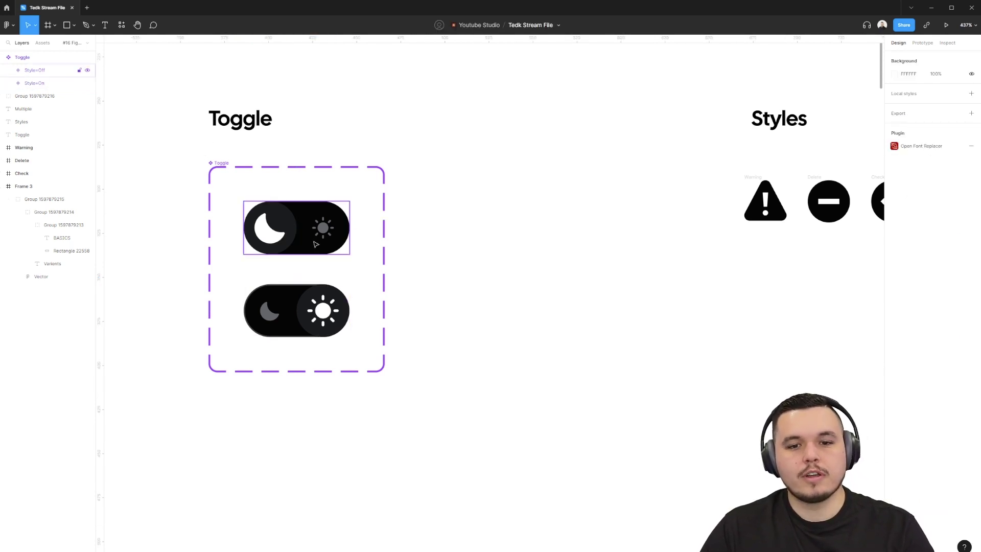
left_click_drag(296, 228, 516, 227)
left_click(517, 287)
left_click(518, 245)
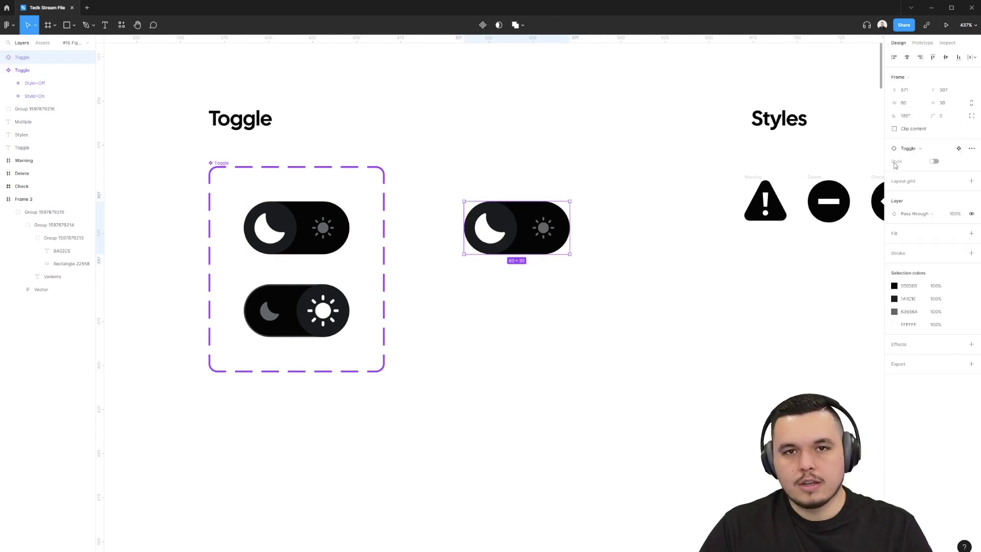
Switch the toggle instance's Style property on and off several times to test both variants
left_click(934, 162)
left_click(934, 162)
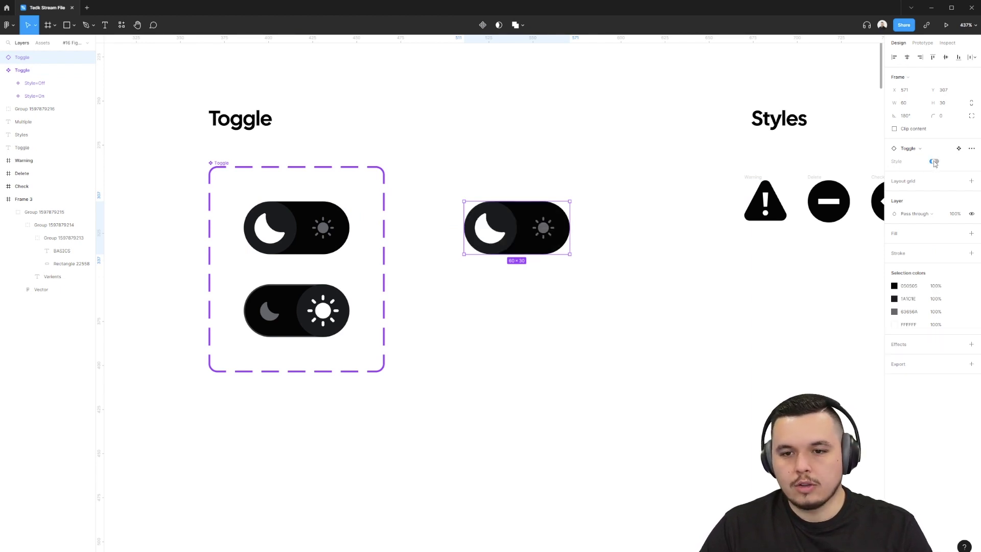
left_click(934, 162)
left_click(934, 162)
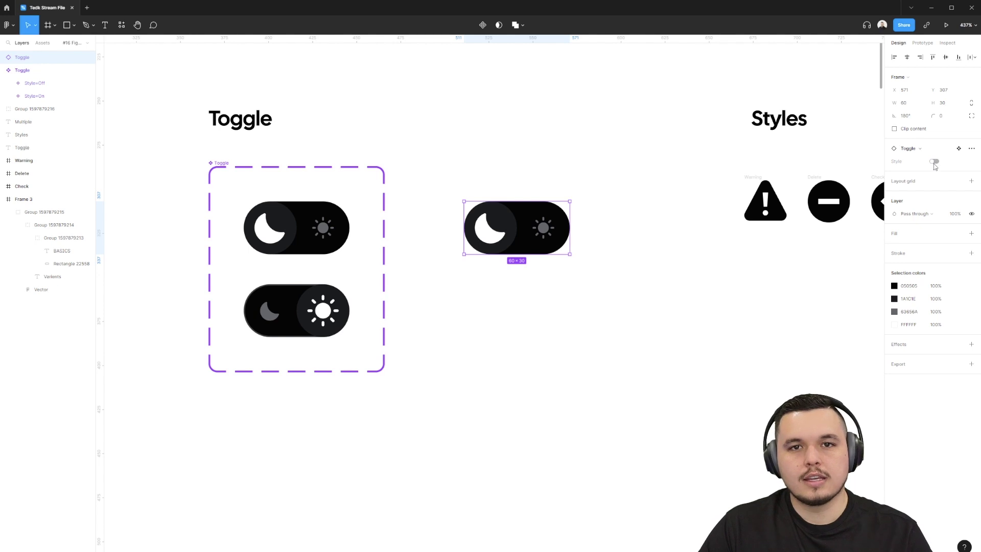
left_click(933, 161)
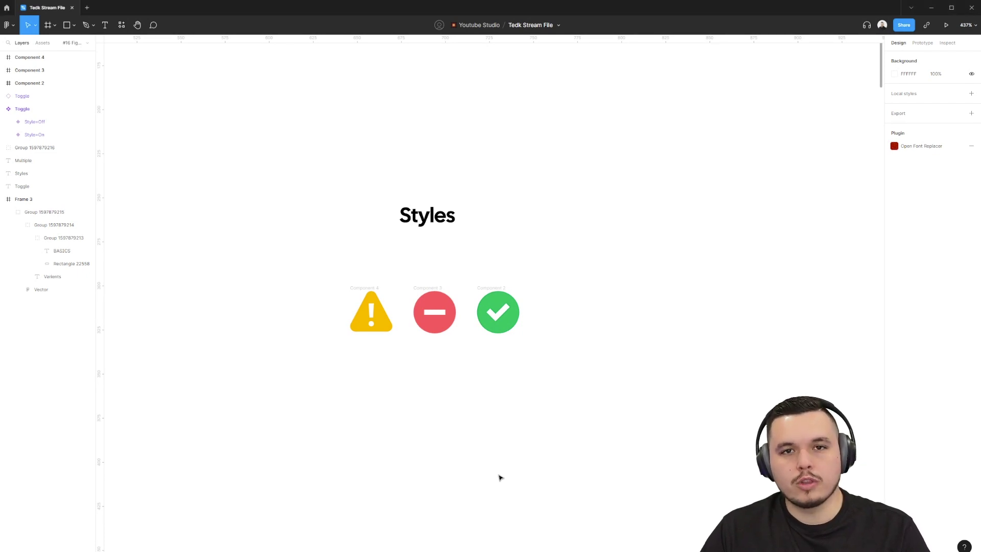
Combine the warning, minus and check icons below the Styles heading into a component set named Notifications
left_click_drag(218, 256, 773, 432)
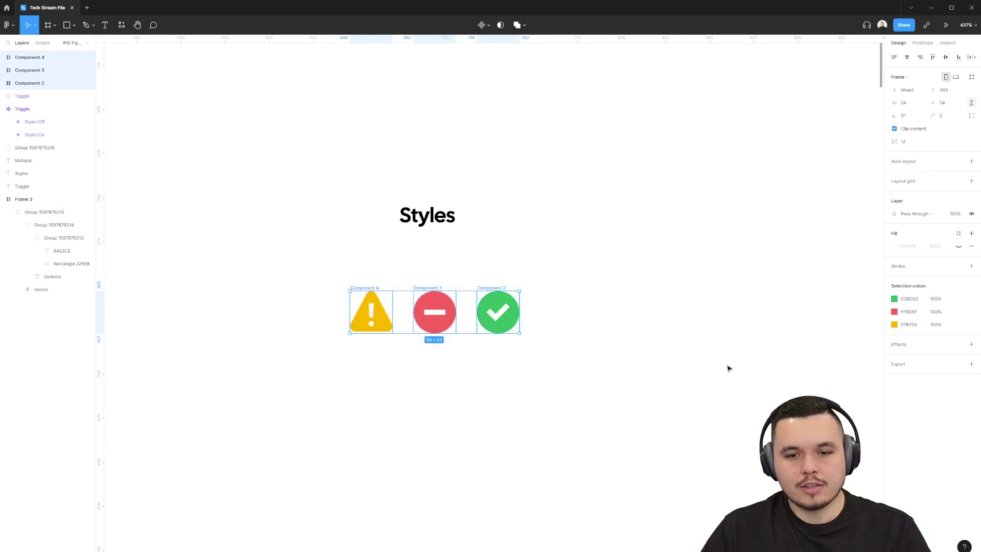
left_click(489, 27)
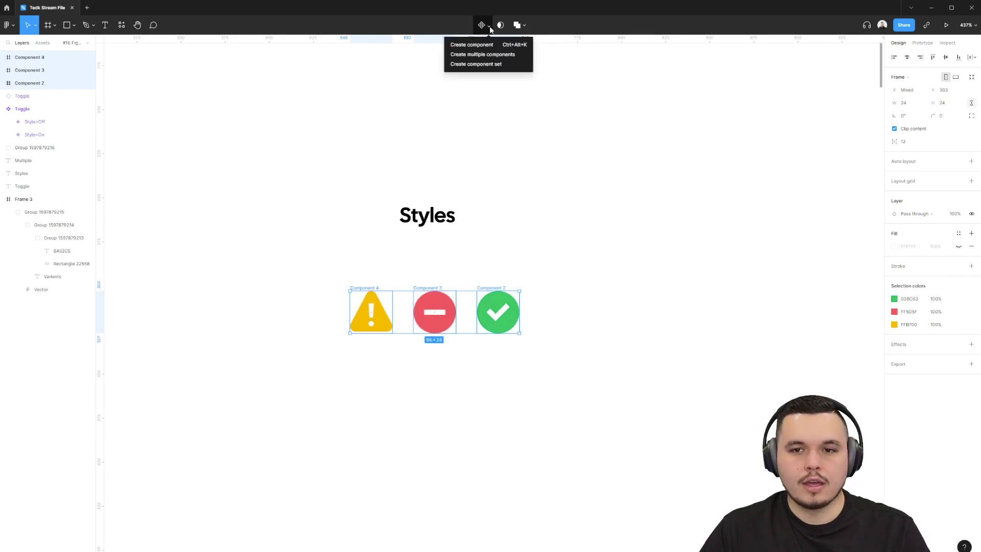
left_click(488, 66)
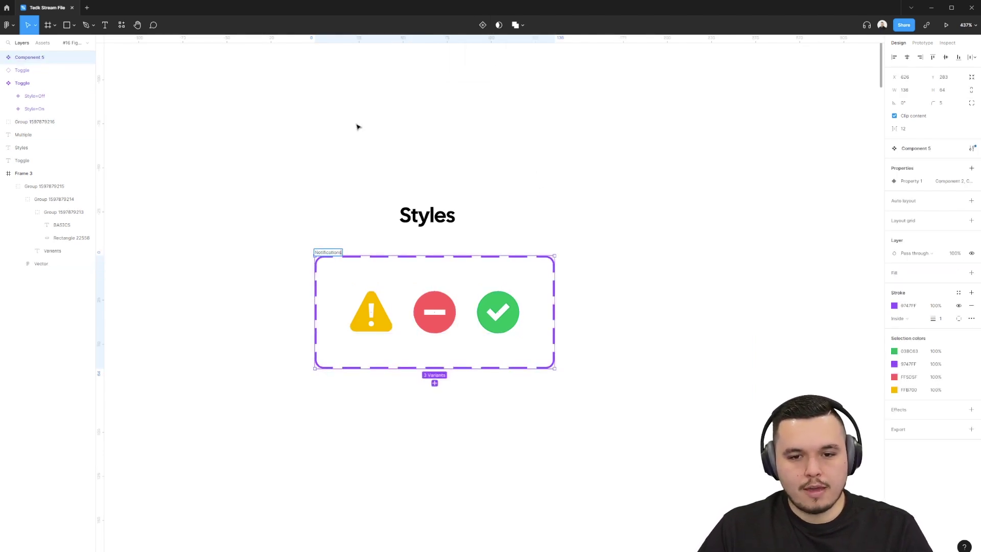
left_click(600, 177)
scroll(306, 290, "right", 2)
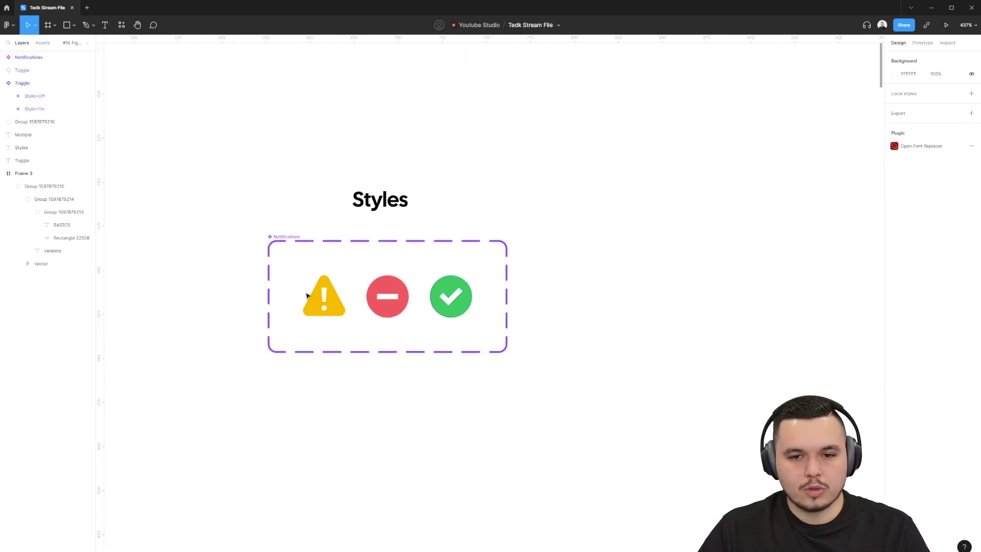
scroll(427, 409, "down", 2)
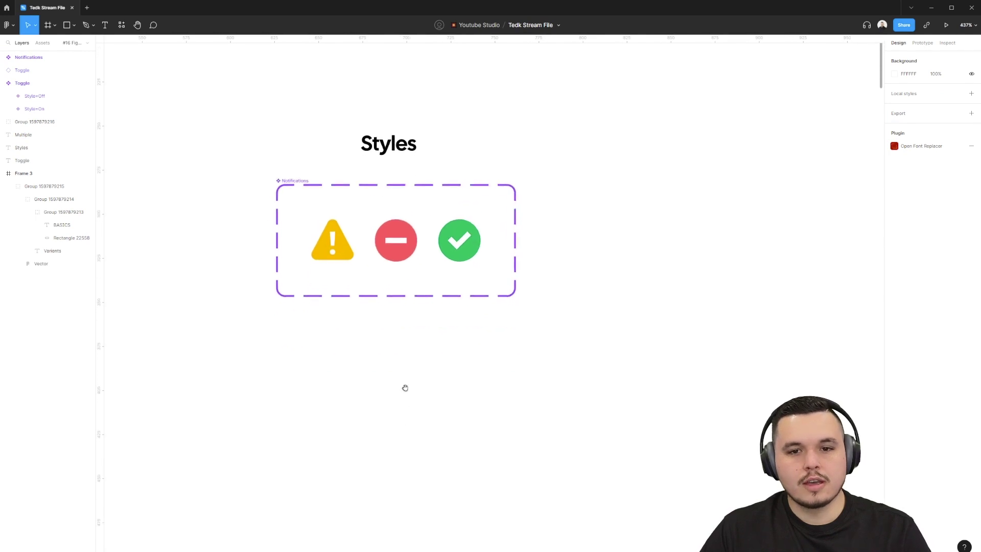
Rename the yellow warning variant in the Notifications set Notification=Warning
left_click(331, 253)
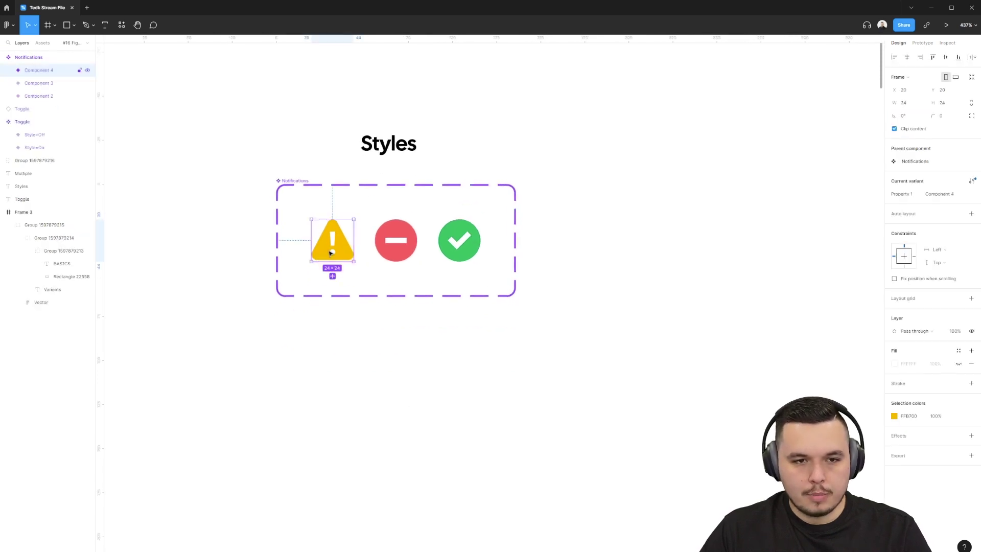
double_click(36, 71)
type("Notification=Warning")
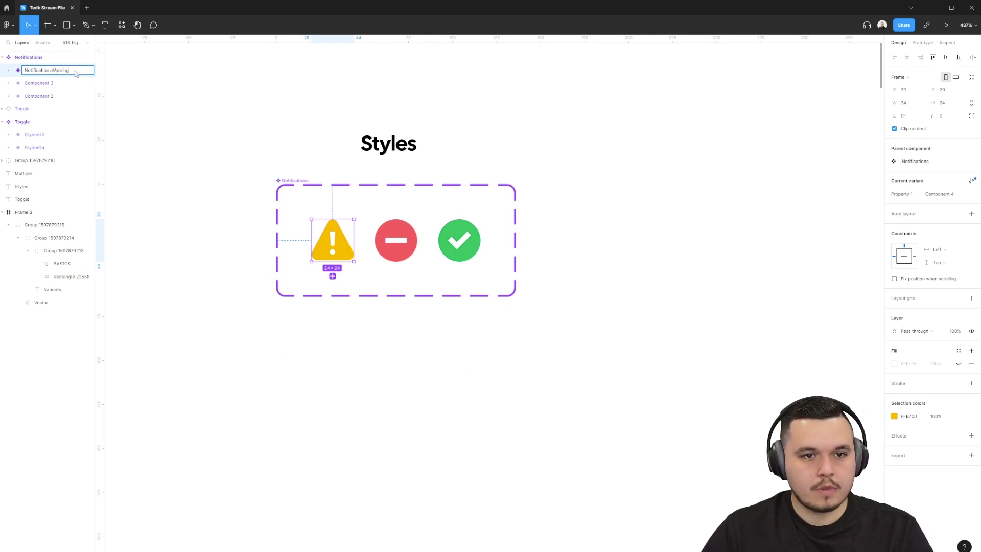
key("Return")
Rename the red minus variant in the Notifications set Notification=Delete
left_click(28, 84)
double_click(36, 82)
type("Notification=Warning")
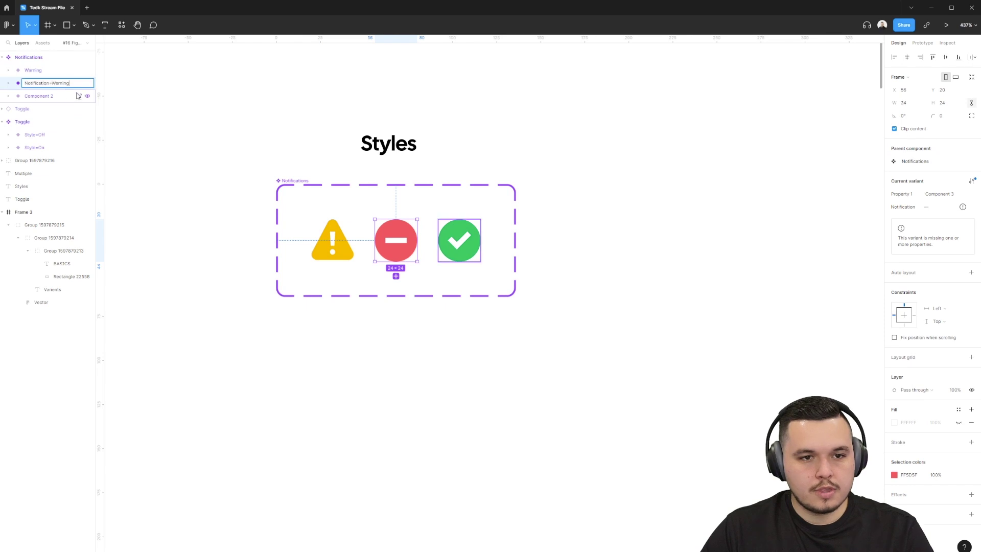
left_click_drag(51, 83, 82, 89)
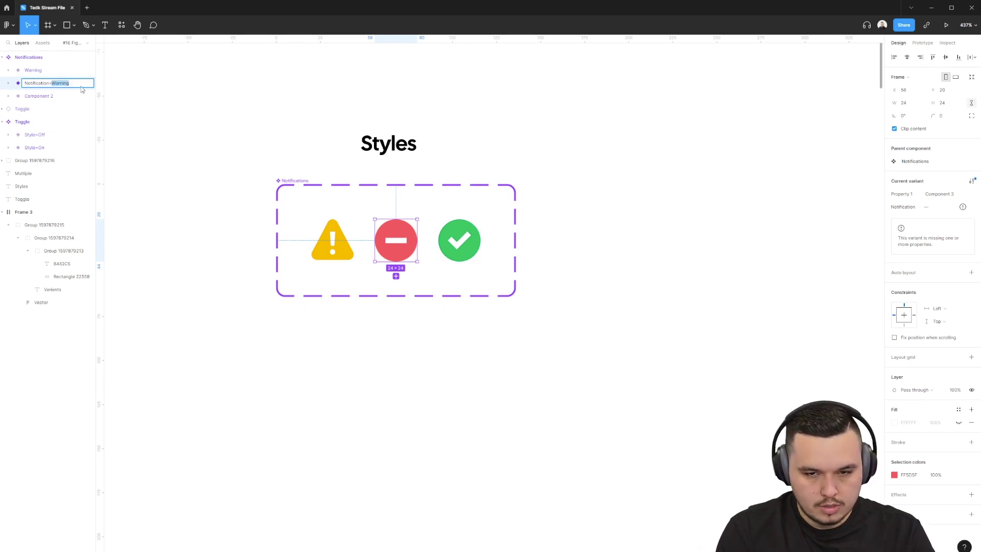
type("Delete")
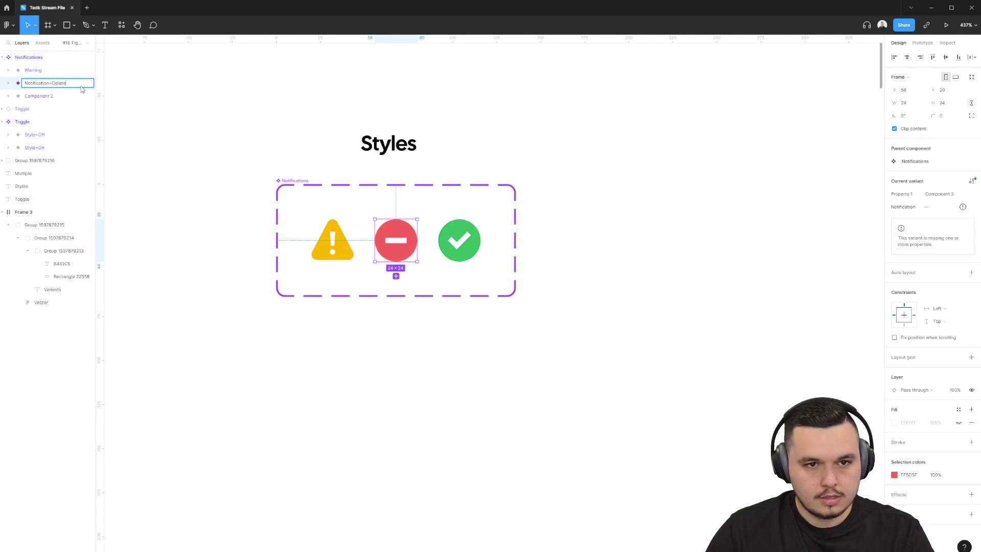
key("Return")
Rename the green checkmark variant in the Notifications set Notification=Check
left_click(52, 96)
double_click(57, 98)
type("Notification=Warning")
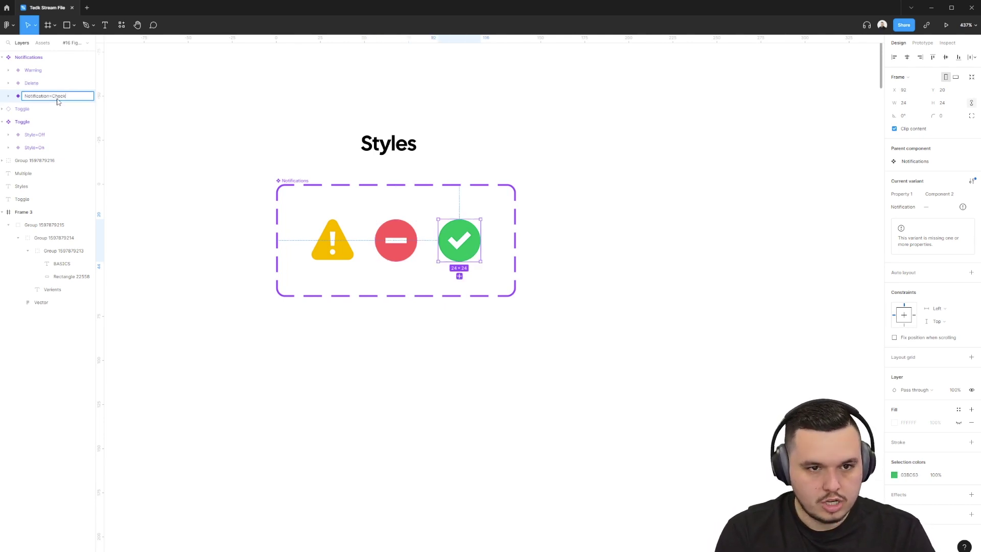
left_click(169, 156)
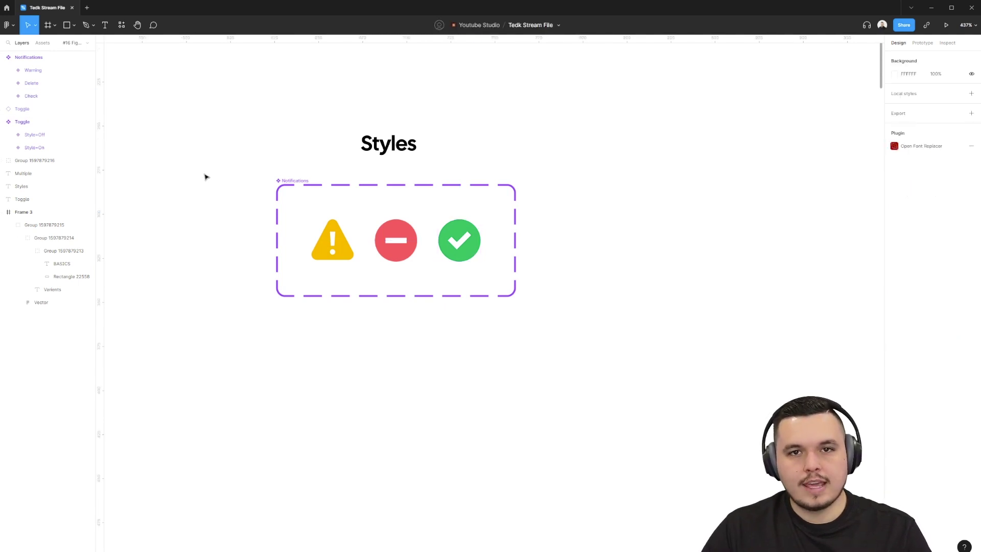
Place an instance of the warning icon beside the Notifications set and switch its Notification property to Delete, then to Check
left_click_drag(352, 261, 600, 234)
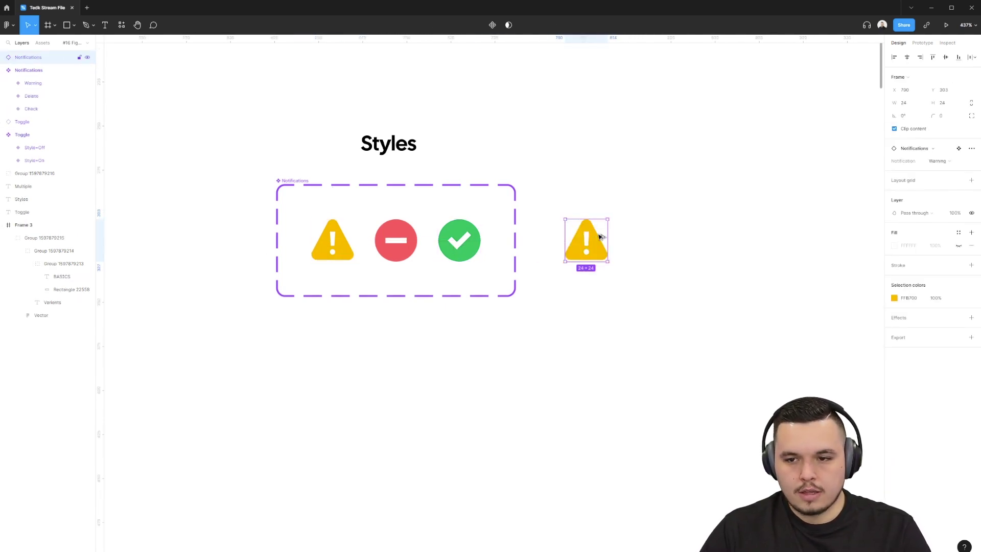
left_click(967, 163)
left_click(946, 170)
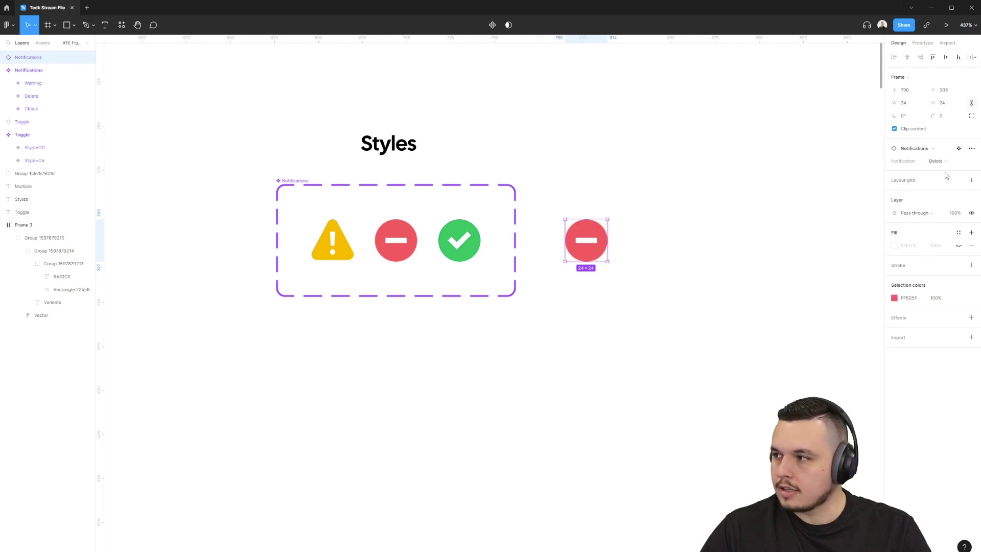
left_click(947, 163)
left_click(946, 172)
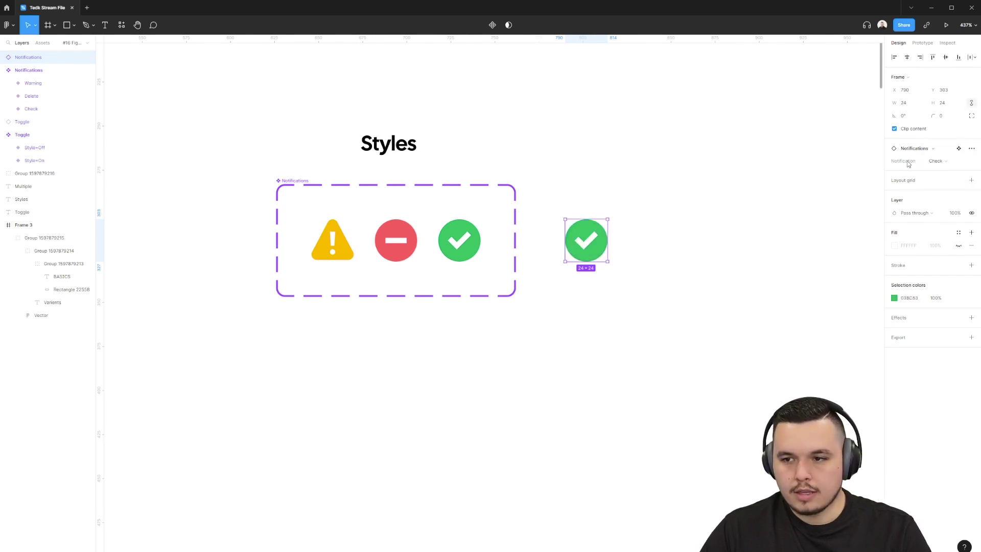
Switch the Notification property of the icon instance to Delete, then to Warning
left_click(941, 160)
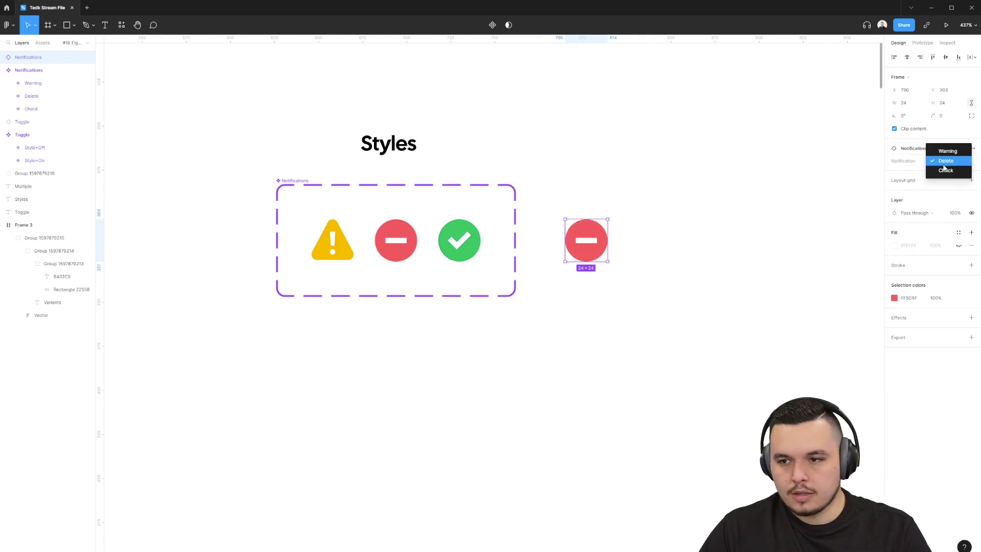
left_click(947, 151)
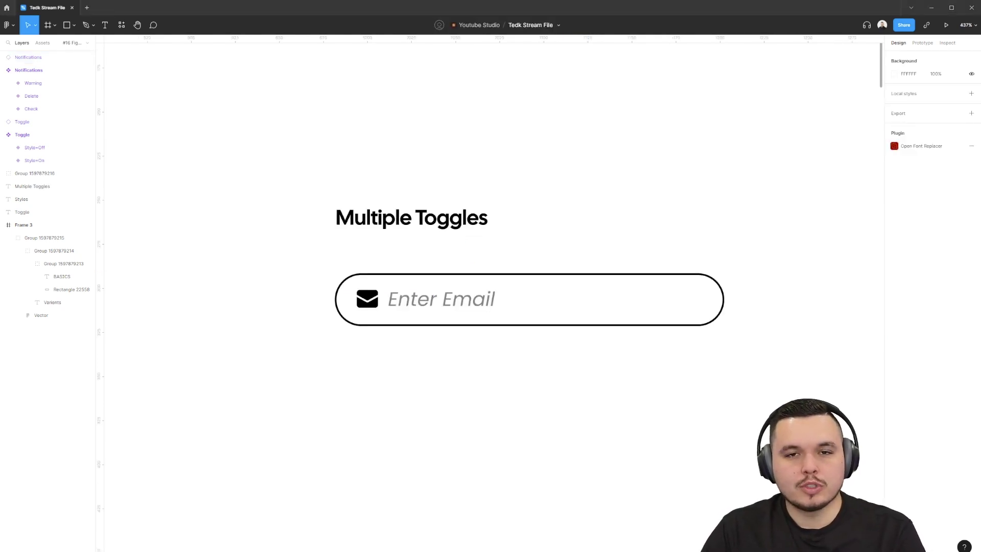
Duplicate the Enter Email field directly below itself and combine both fields into a component set
left_click(327, 345)
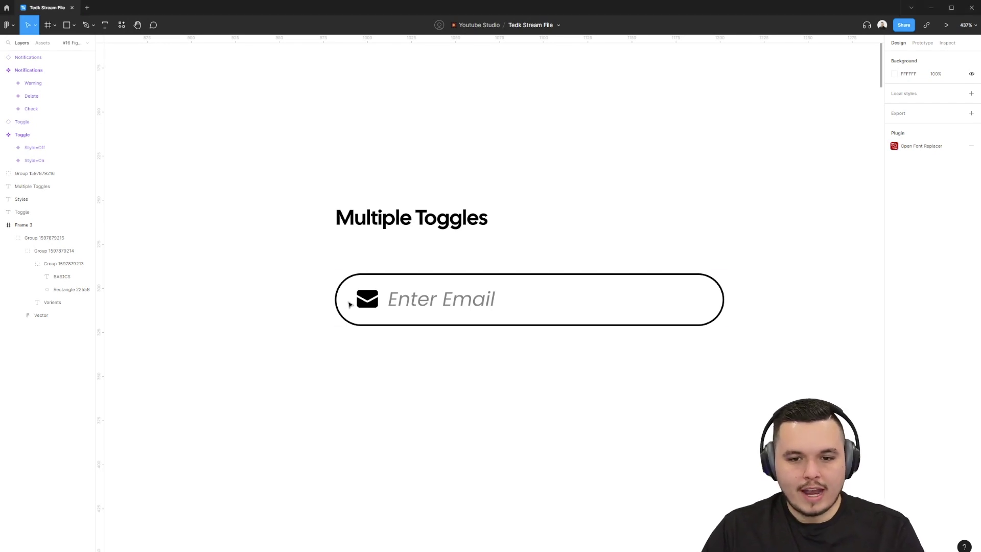
left_click(416, 300)
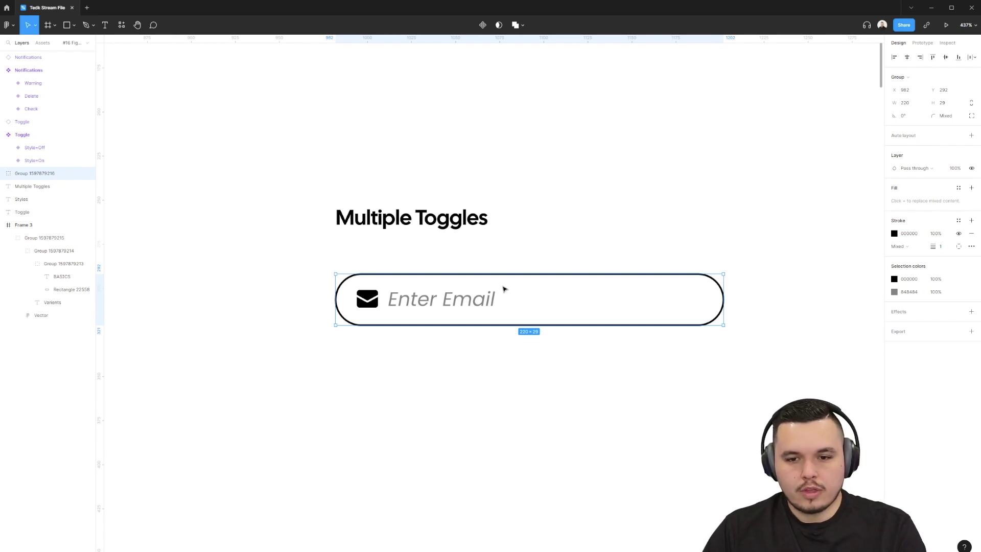
left_click_drag(504, 287, 508, 369)
left_click_drag(228, 251, 719, 460)
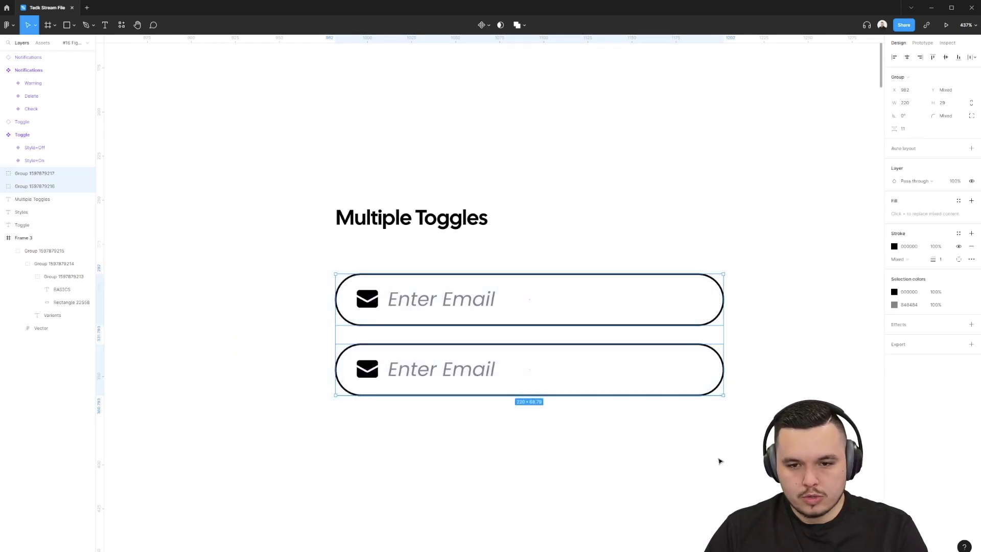
left_click(489, 26)
left_click(458, 64)
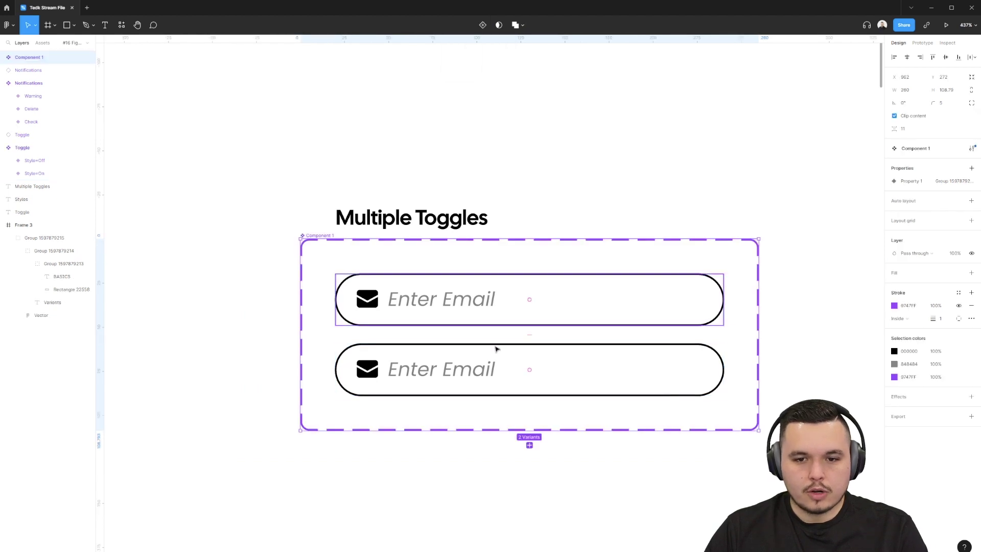
Move the new component set down so it sits clear of the Multiple Toggles heading
left_click(545, 168)
scroll(134, 225, "right", 3)
left_click_drag(188, 218, 236, 251)
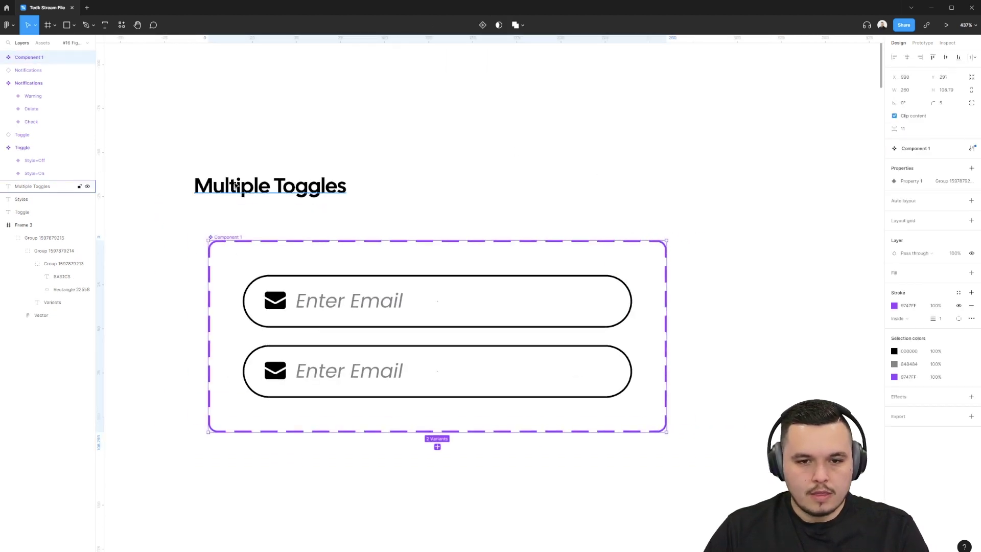
Copy the heading text and rename the email field component set Multiple Toggles
double_click(230, 186)
key("ctrl+c")
double_click(228, 237)
key("ctrl+v")
left_click(518, 184)
scroll(397, 277, "down", 1)
scroll(396, 278, "left", 1)
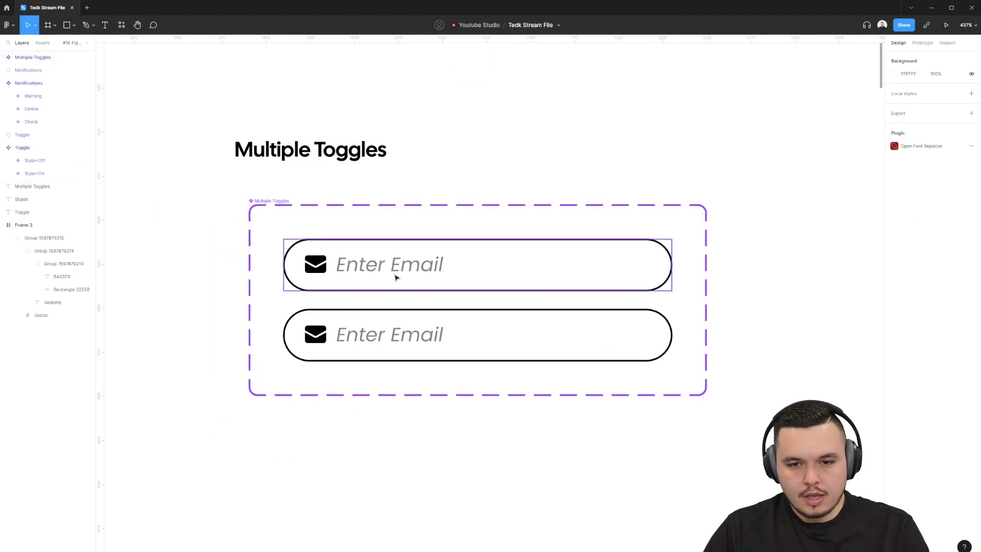
Rename the upper variant in the Multiple Toggles set outline=true, icon=true, text=true
left_click(393, 278)
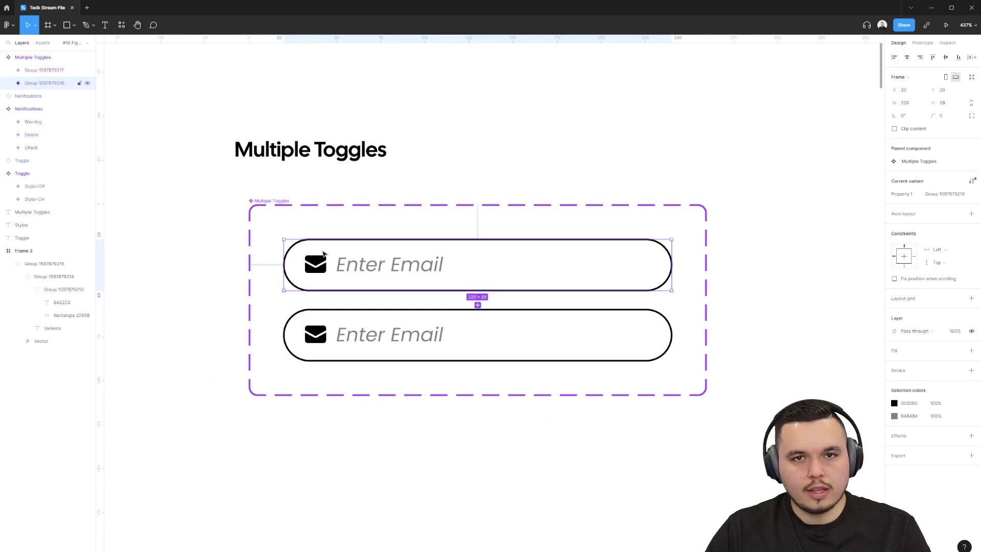
double_click(40, 87)
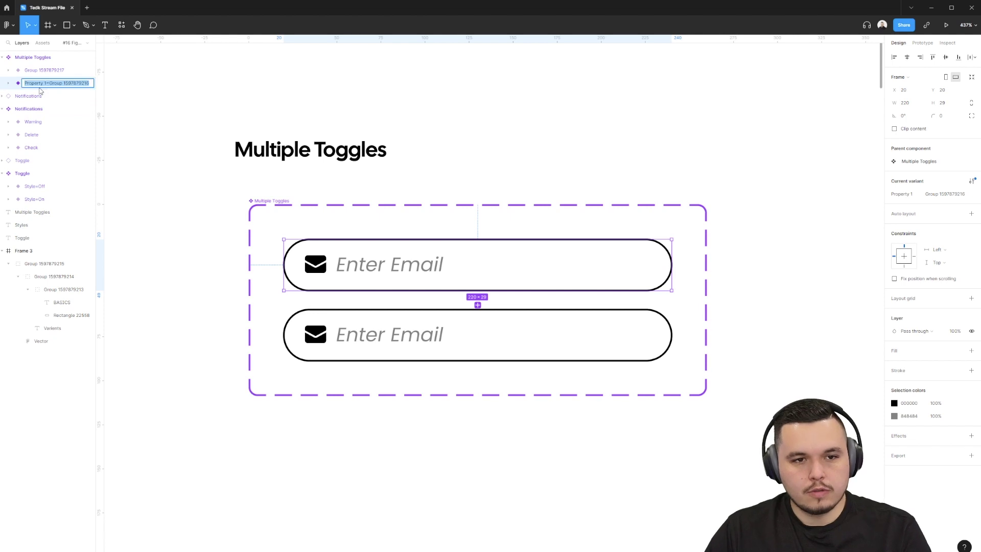
type("Ou")
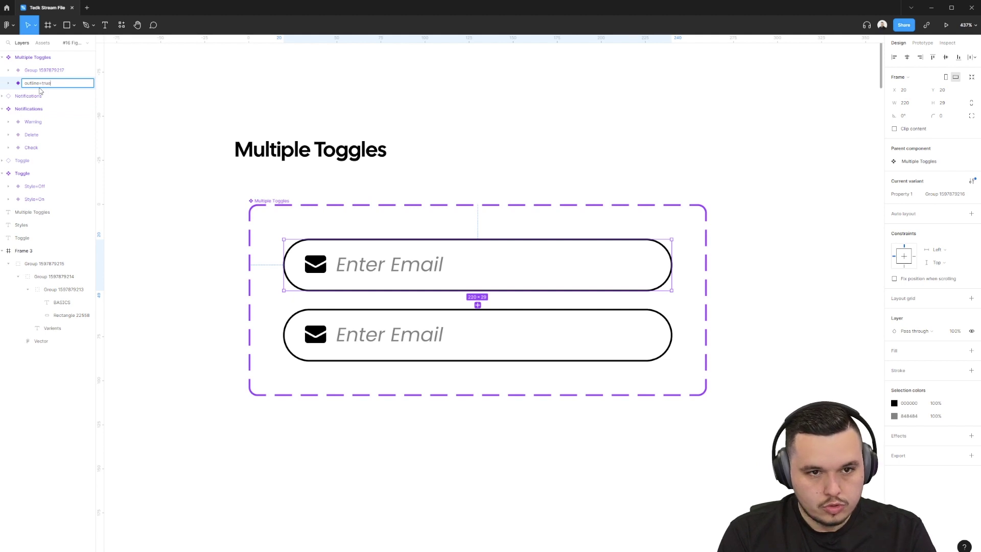
type("tline=true, icon=true, text")
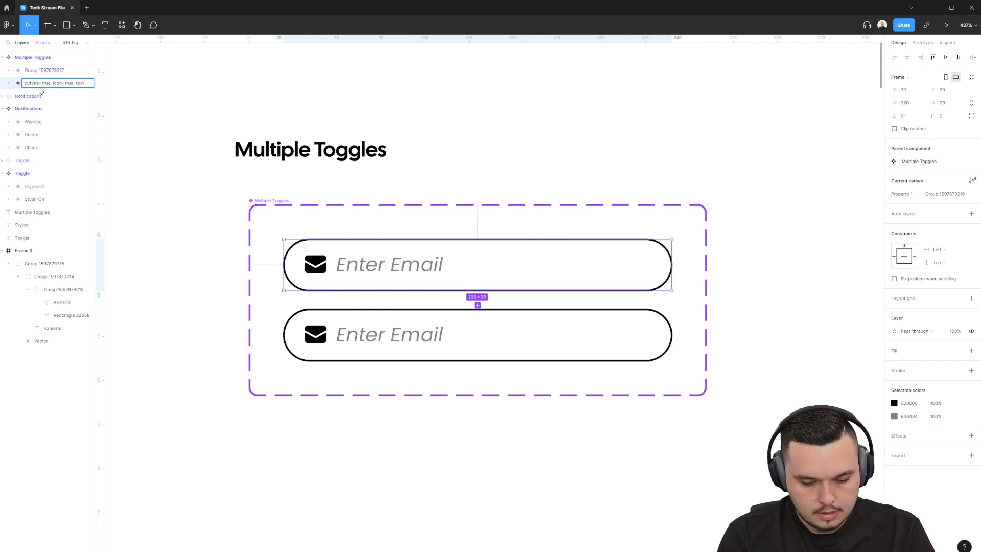
type("=true")
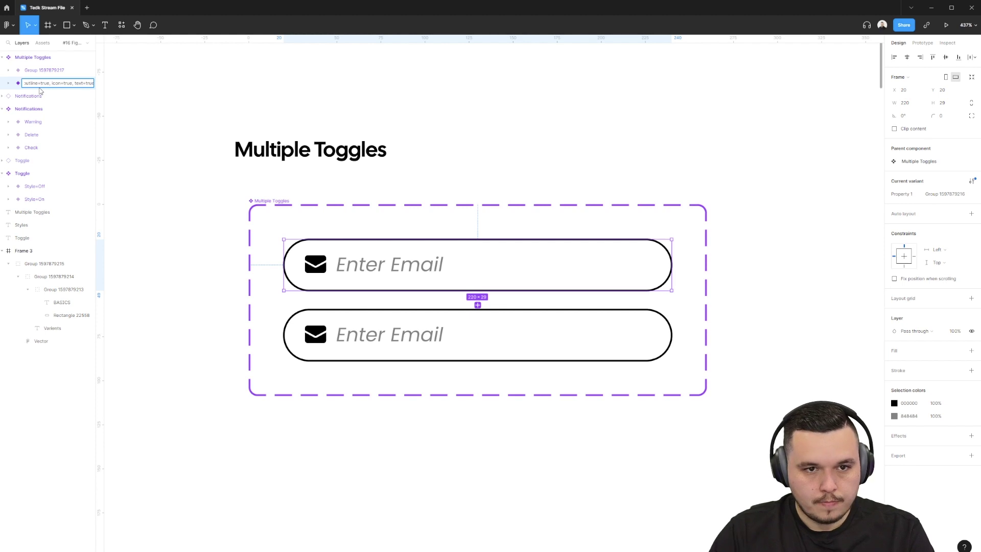
left_click(225, 97)
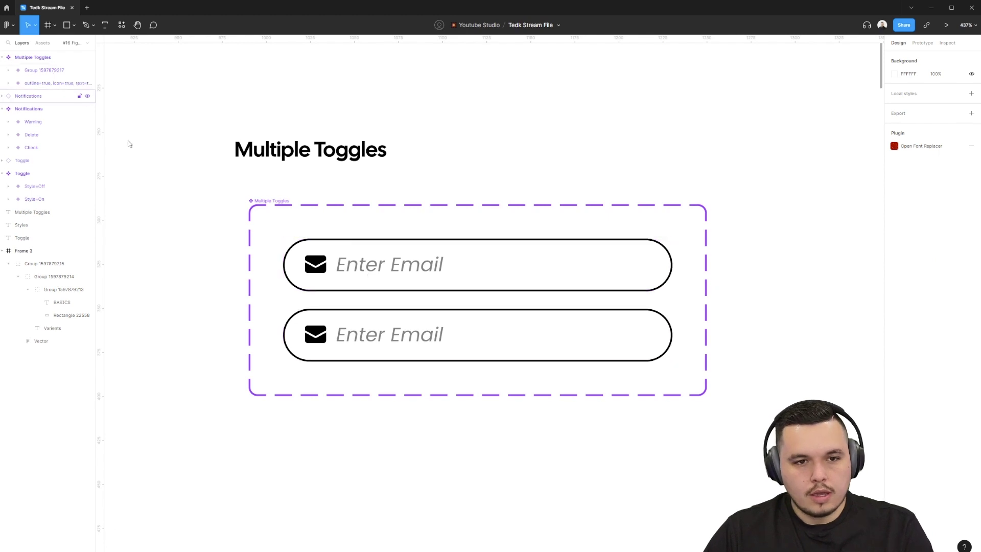
Copy the upper variant's name and apply it to the lower variant in the Multiple Toggles set
left_click(77, 83)
double_click(38, 83)
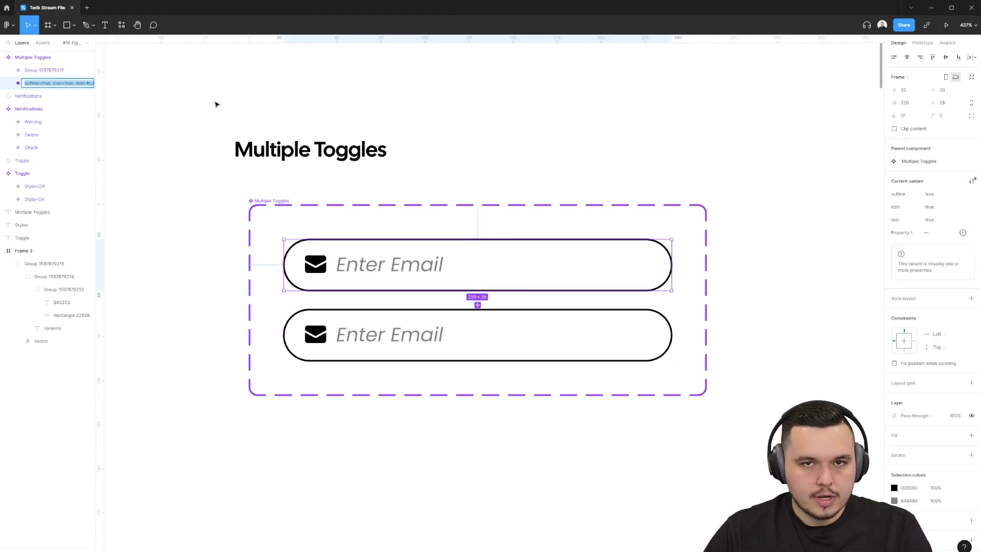
left_click(327, 346)
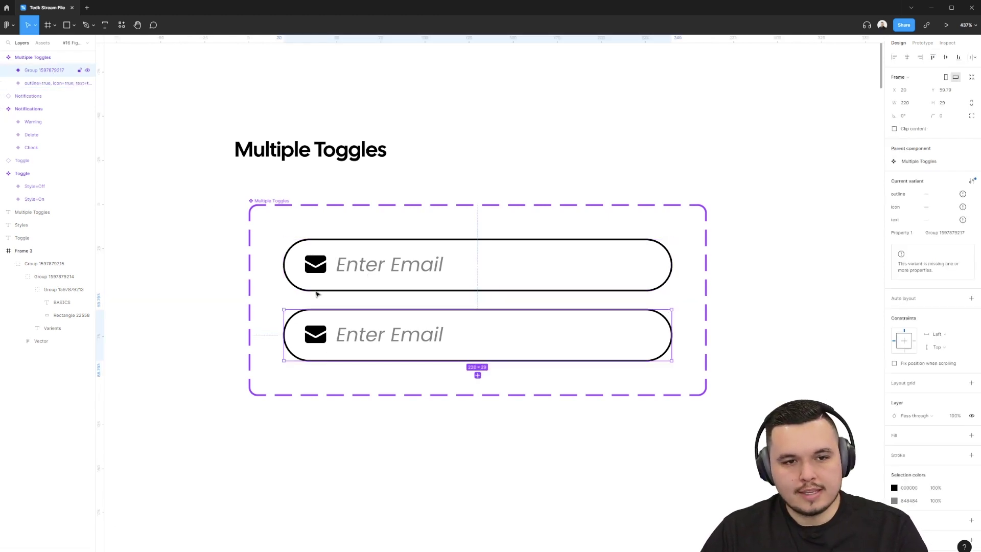
double_click(45, 70)
key("ctrl+v")
left_click(482, 102)
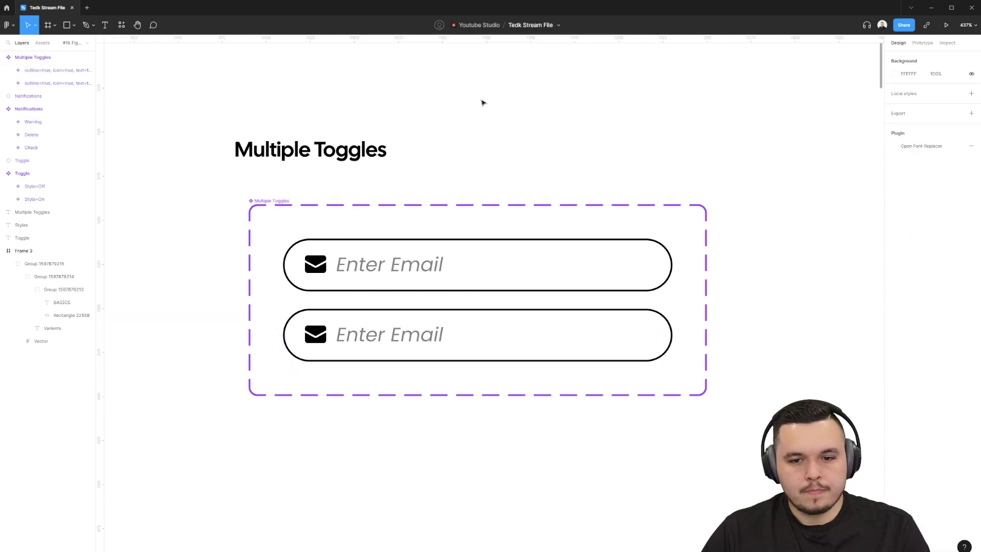
Set the opacity of the Enter Email text in the lower variant to 0%
scroll(362, 393, "right", 2)
left_click(333, 333, "ctrl")
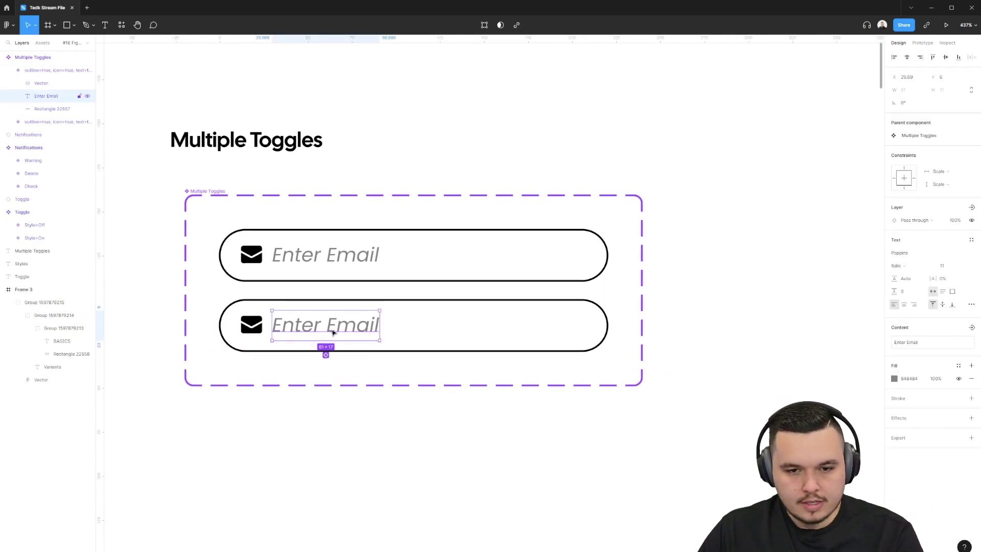
key("0")
key("Escape")
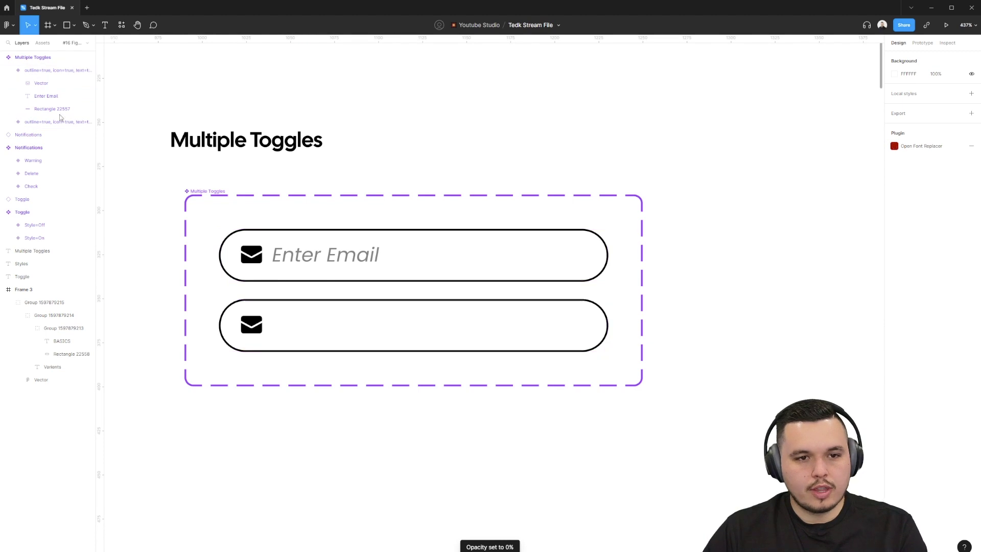
Change the text value in the lower variant's name to false, keeping outline=true and icon=true
double_click(39, 71)
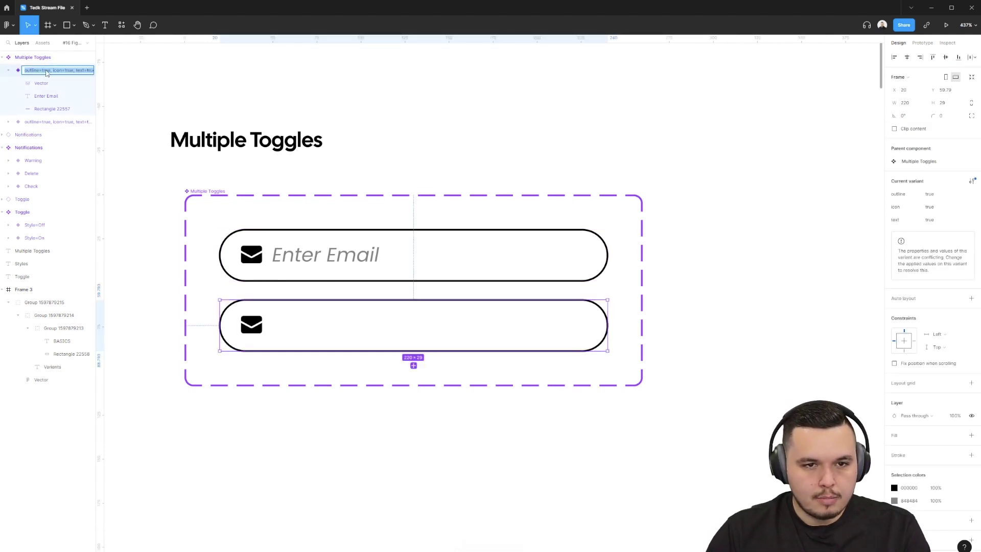
key("Right")
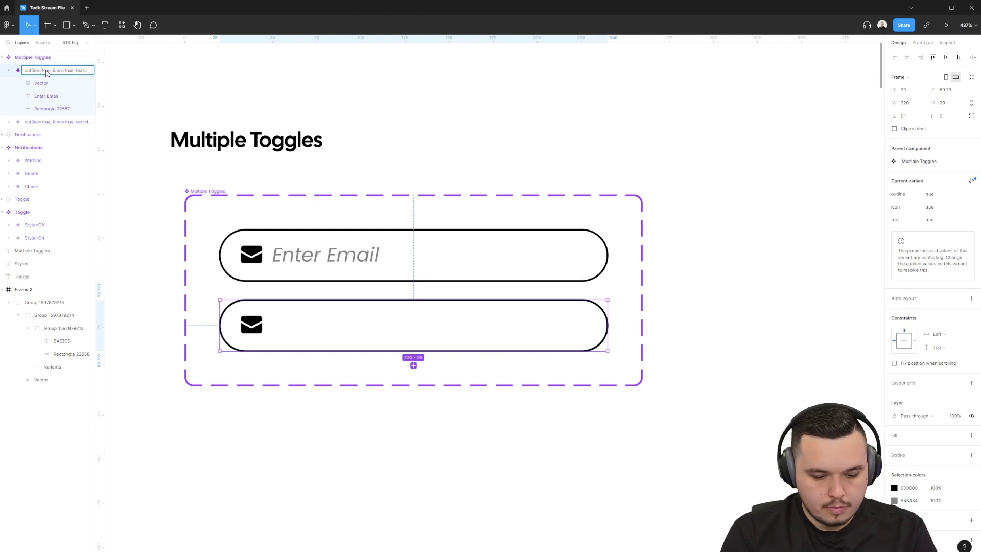
type("false")
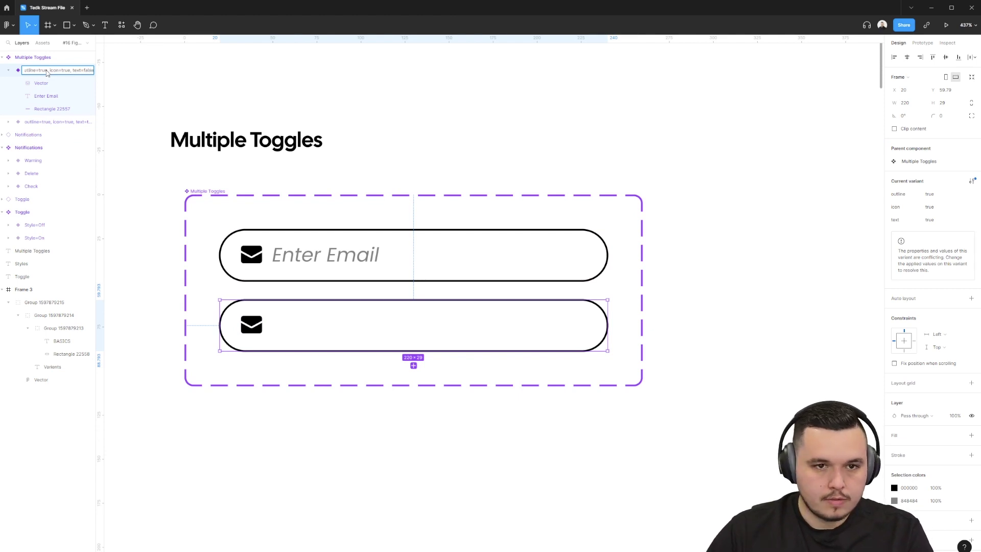
left_click(466, 90)
Test switching the text property off and on with a temporary instance below the Multiple Toggles set, and delete that instance
left_click_drag(320, 327, 329, 444)
left_click(935, 187)
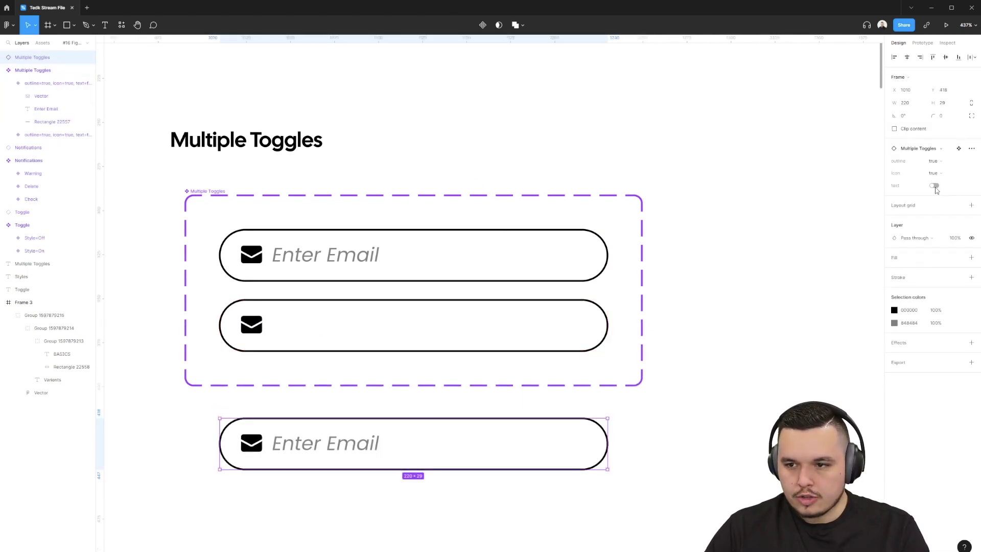
left_click(935, 186)
left_click(935, 186)
left_click(935, 186)
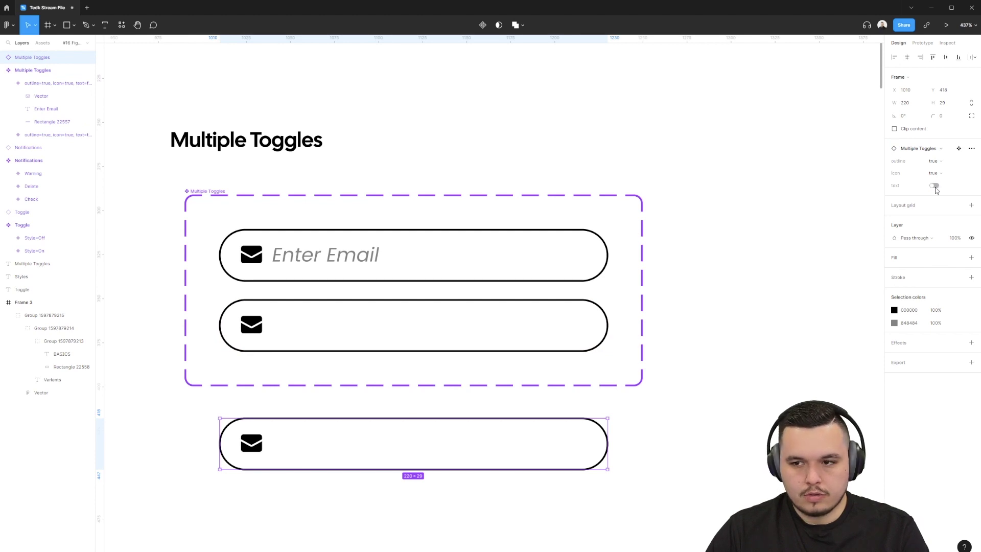
left_click(935, 186)
left_click(934, 187)
key("Delete")
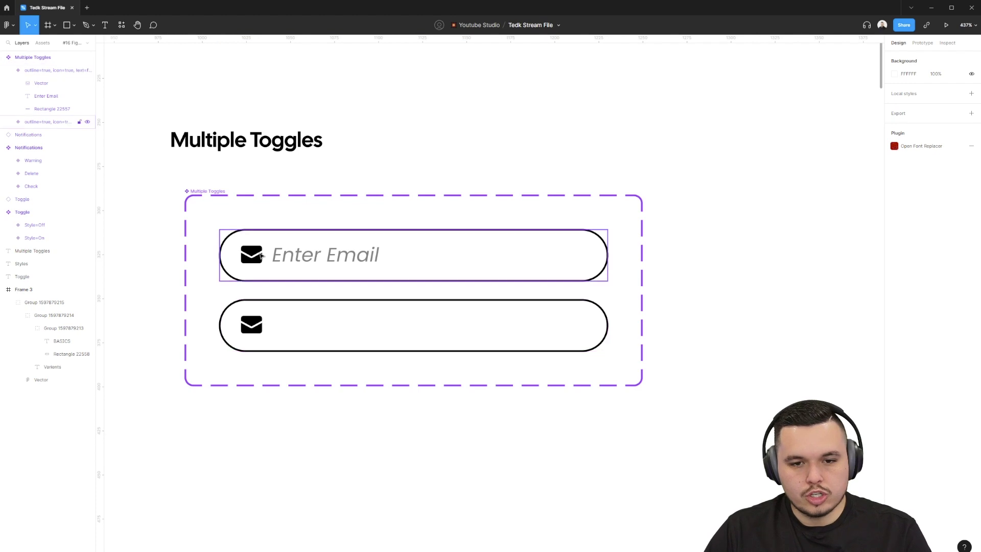
Add a third variant based on the full email field and name it outline=true, icon=false, text=true
left_click(289, 270)
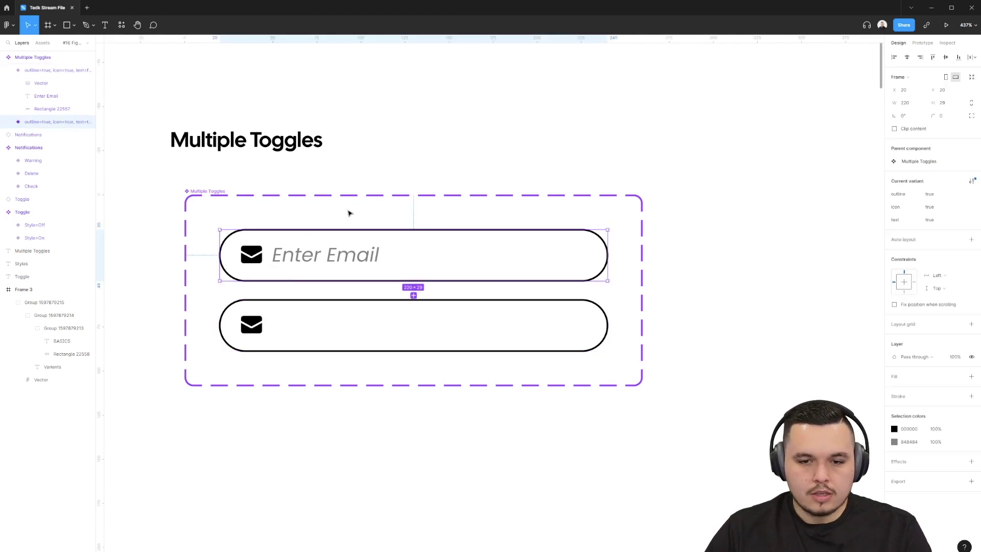
left_click(413, 296)
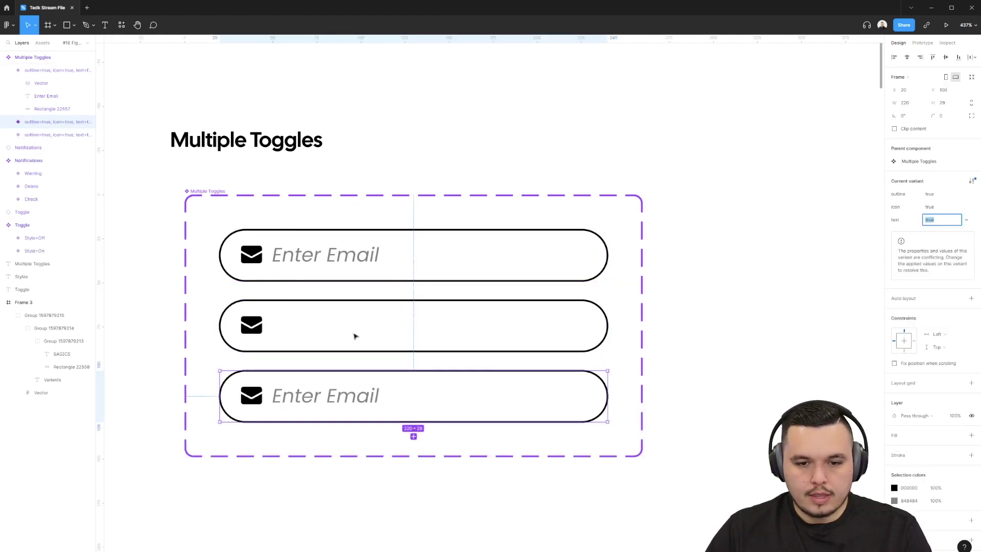
double_click(55, 121)
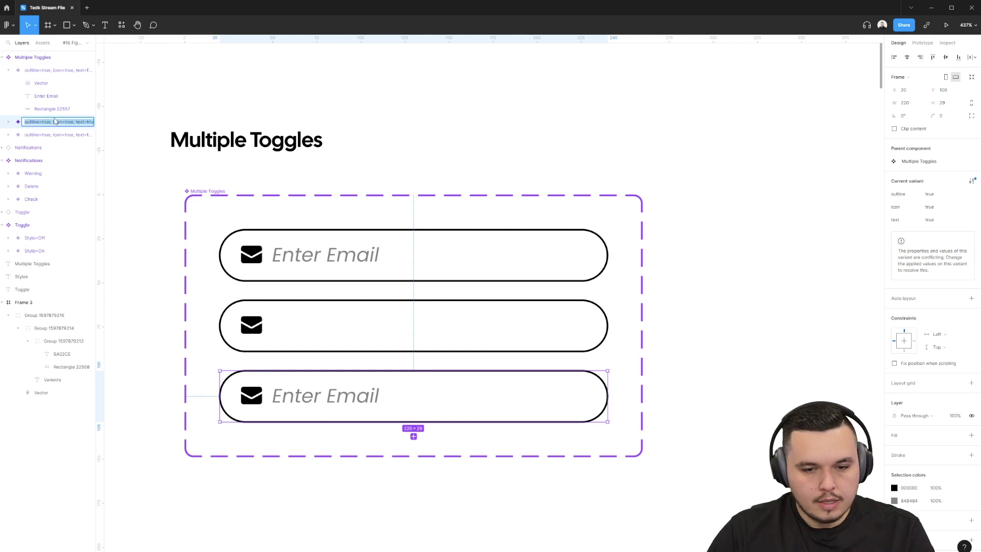
left_click(74, 125)
double_click(69, 122)
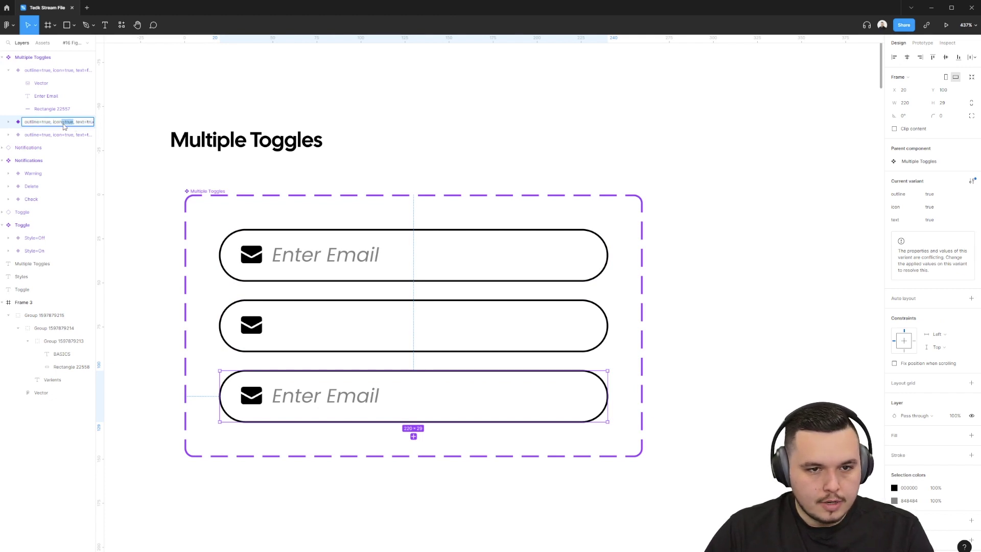
type("false")
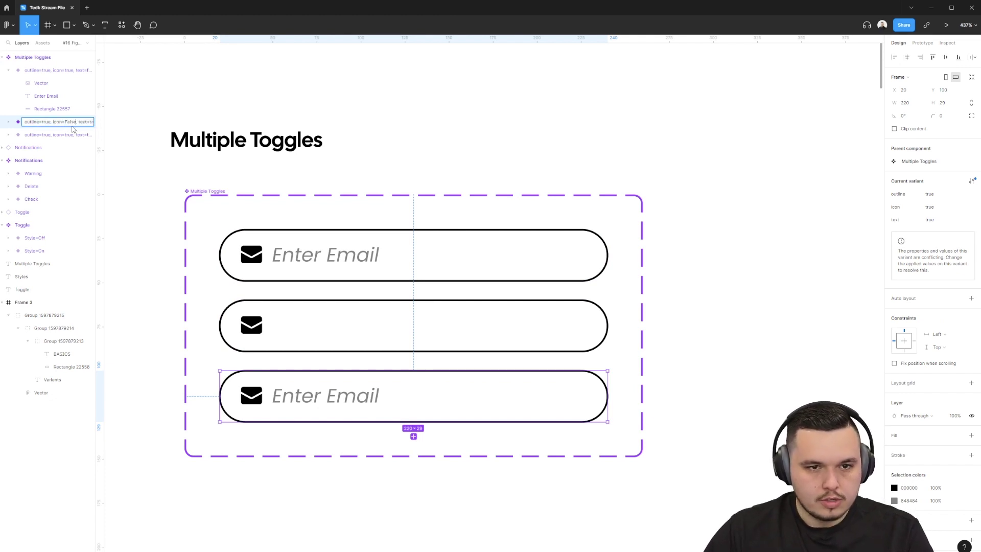
key("Return")
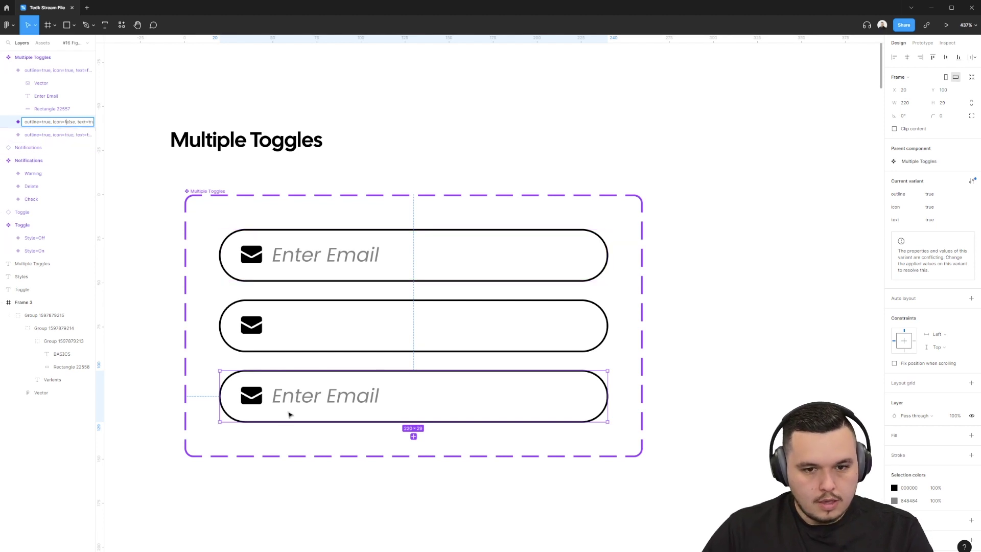
Hide the envelope icon in the third variant of the Multiple Toggles set
double_click(252, 396)
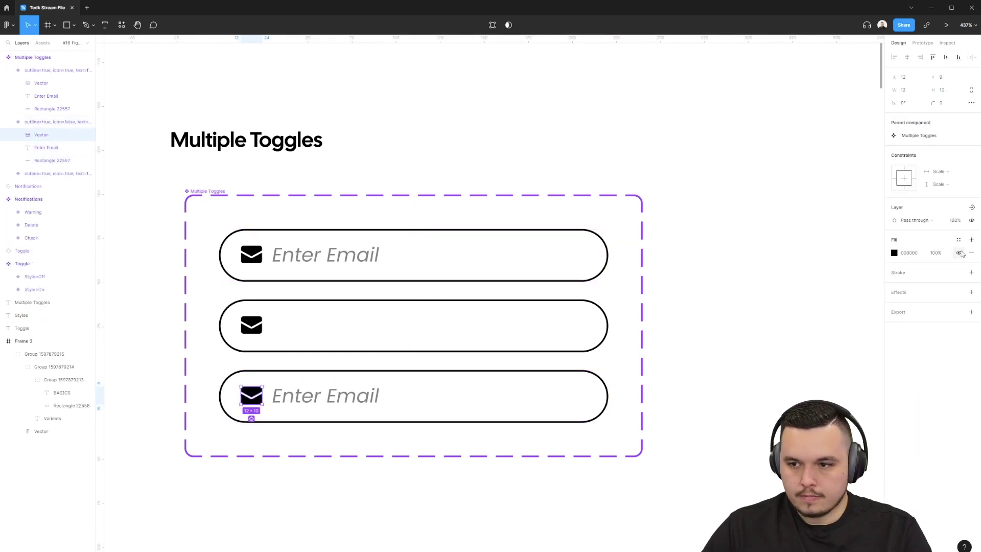
key("ctrl+shift+h")
left_click(715, 352)
Place an instance of the full email field below the Multiple Toggles set and switch its icon property off and on
scroll(295, 107, "down", 3)
left_click_drag(295, 107, 476, 388)
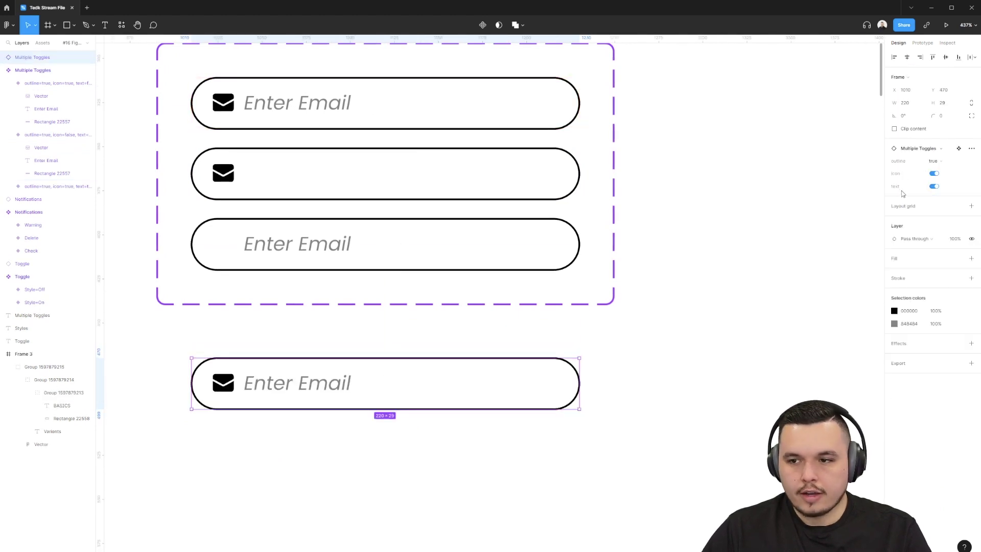
left_click(934, 174)
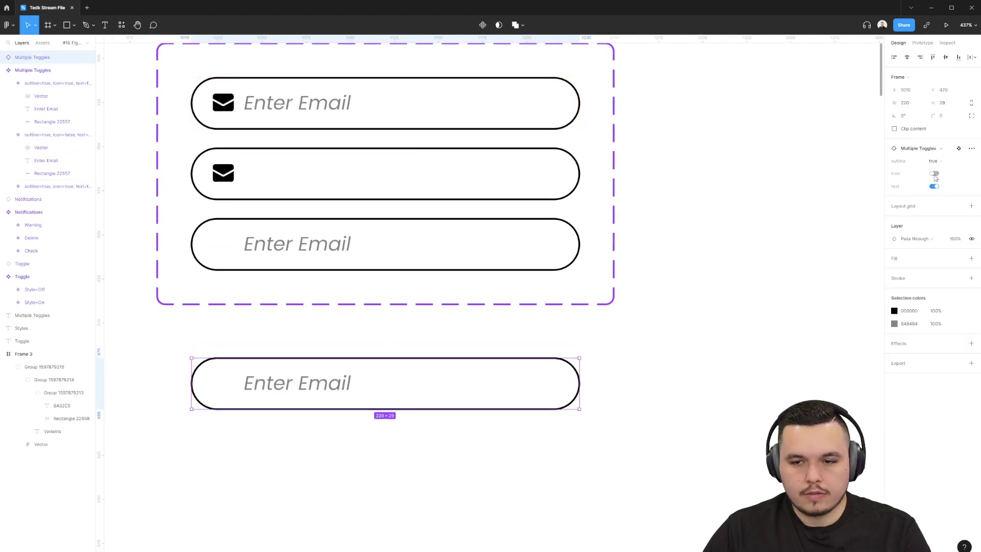
left_click(934, 174)
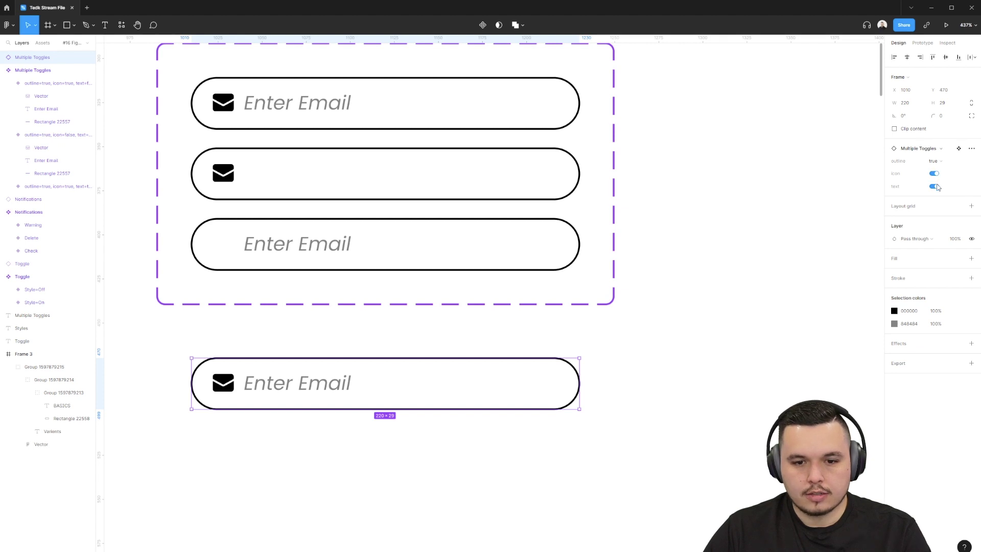
Test the text and icon properties on the instance below the Multiple Toggles set, and delete that instance
left_click(935, 186)
left_click(935, 187)
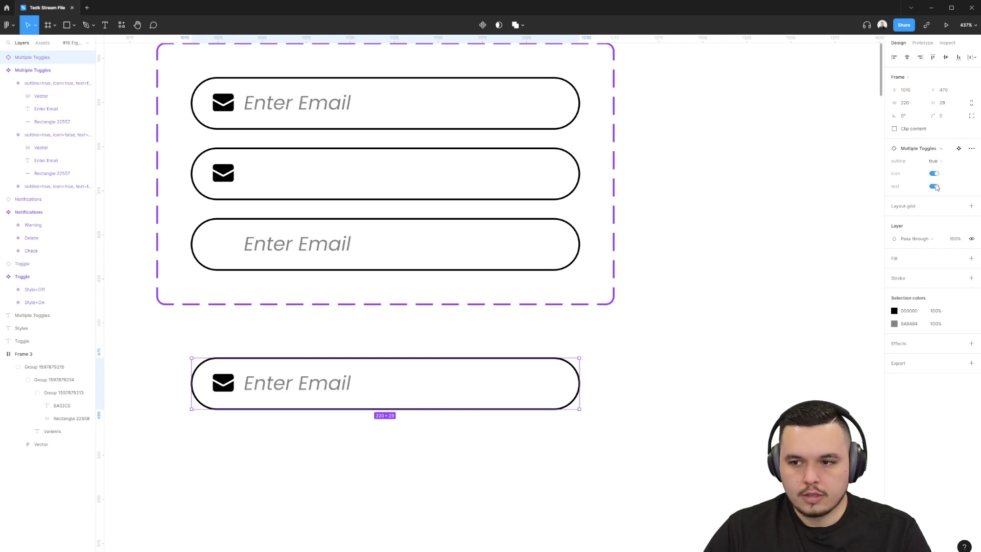
left_click(935, 186)
left_click(934, 173)
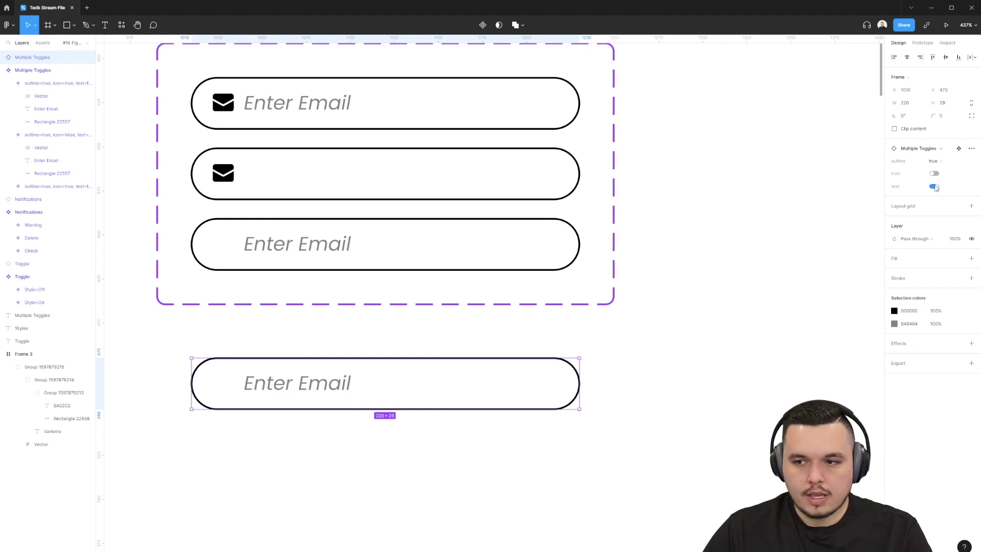
scroll(276, 164, "up", 2)
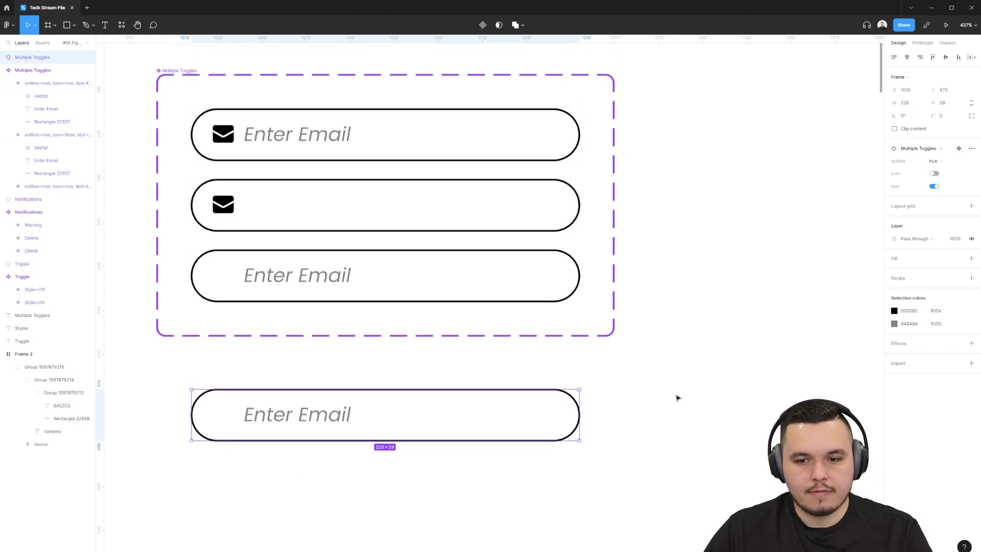
left_click_drag(677, 396, 376, 495)
key("Delete")
Add a fourth variant based on the text-only email field and set its Enter Email text to 0% opacity
left_click(346, 278)
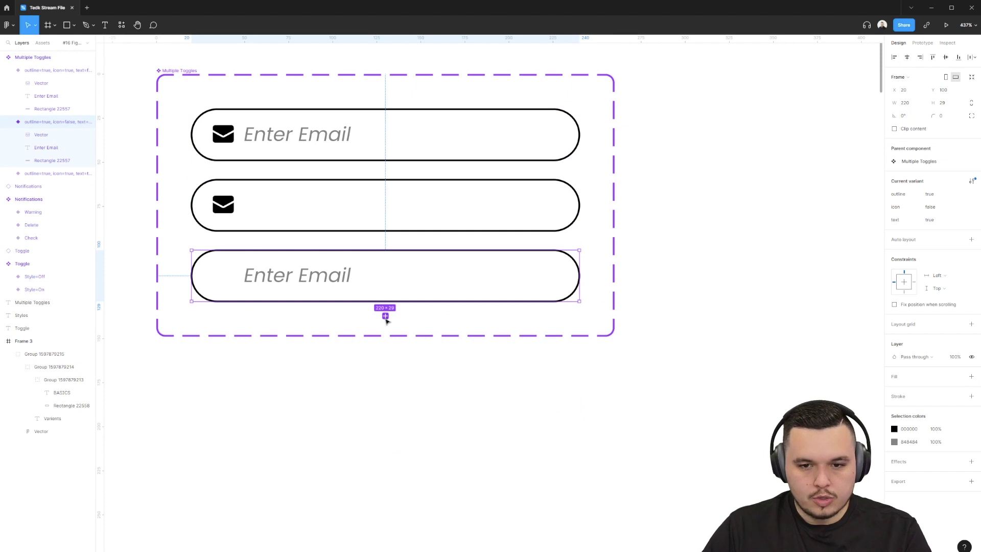
key("ctrl+d")
double_click(289, 353)
key("0")
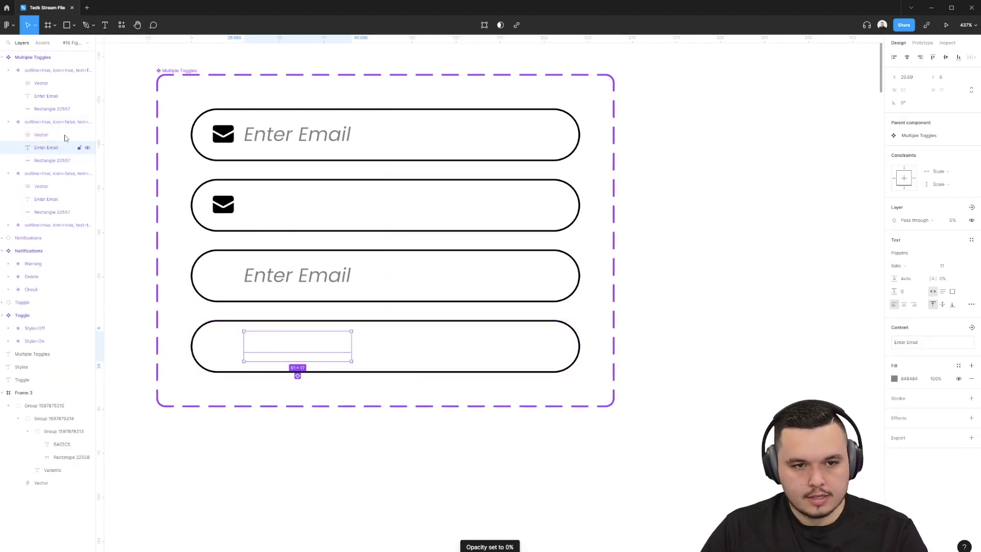
Rename the fourth variant of the Multiple Toggles set as outline=true, icon=false, text=false
double_click(51, 123)
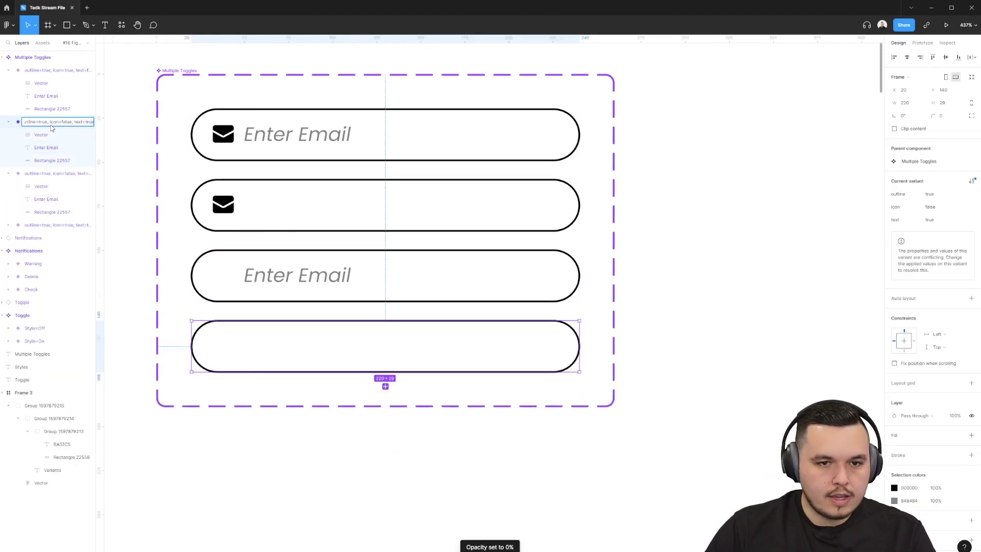
key("End")
key("BackSpace")
key("BackSpace")
key("BackSpace")
type("f")
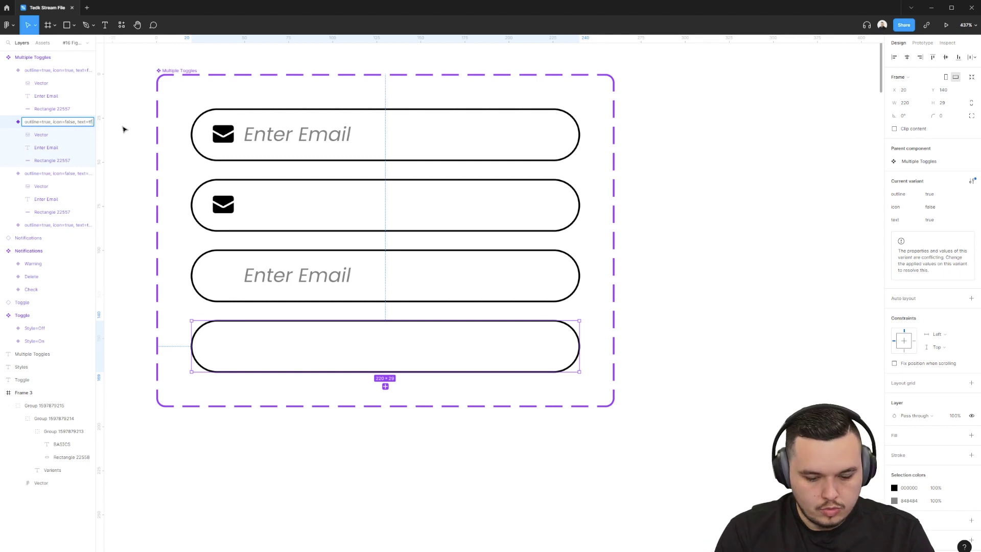
type("alse")
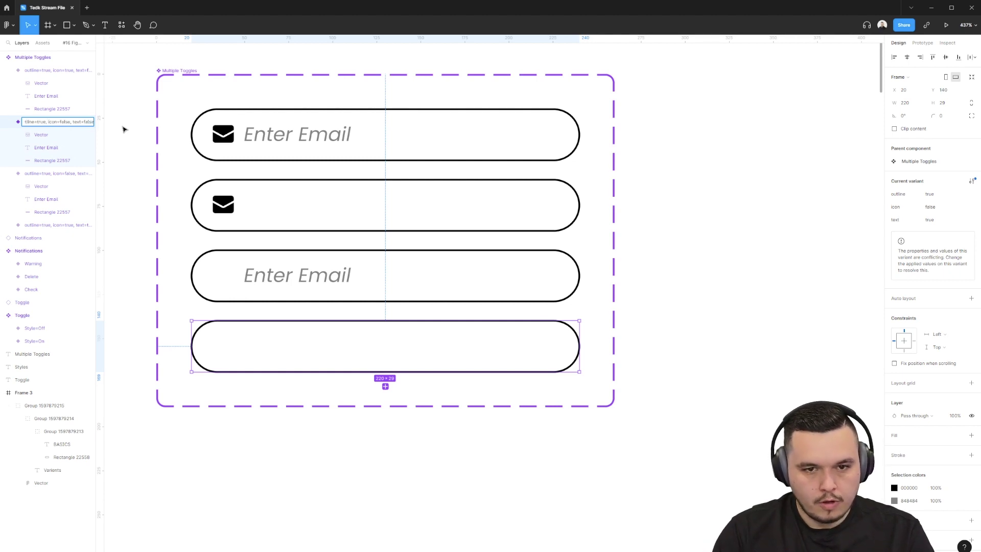
Place an instance of the full email field below the set, try its icon and text properties individually, and switch both off
left_click_drag(315, 148, 361, 498)
scroll(427, 437, "down", 2)
scroll(428, 438, "left", 2)
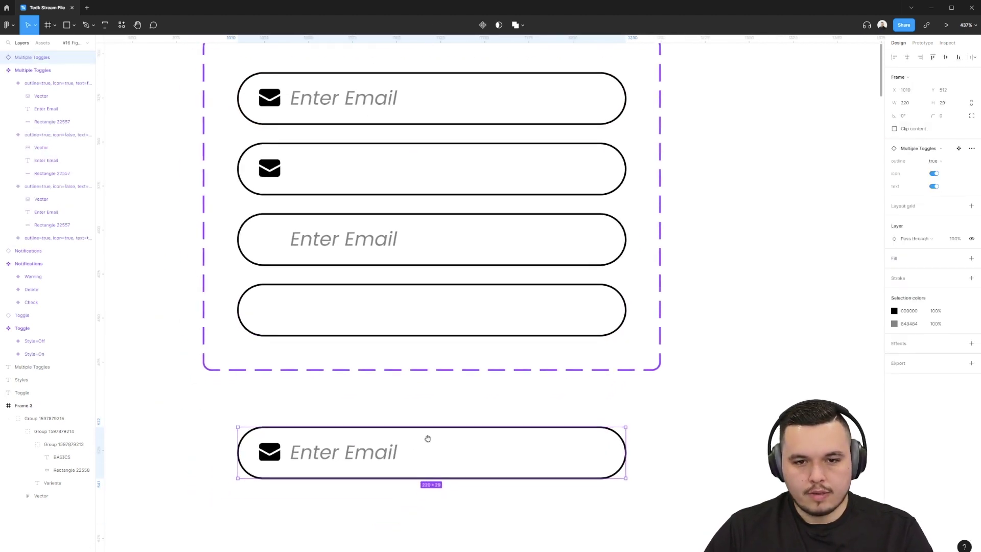
left_click(936, 174)
left_click(935, 174)
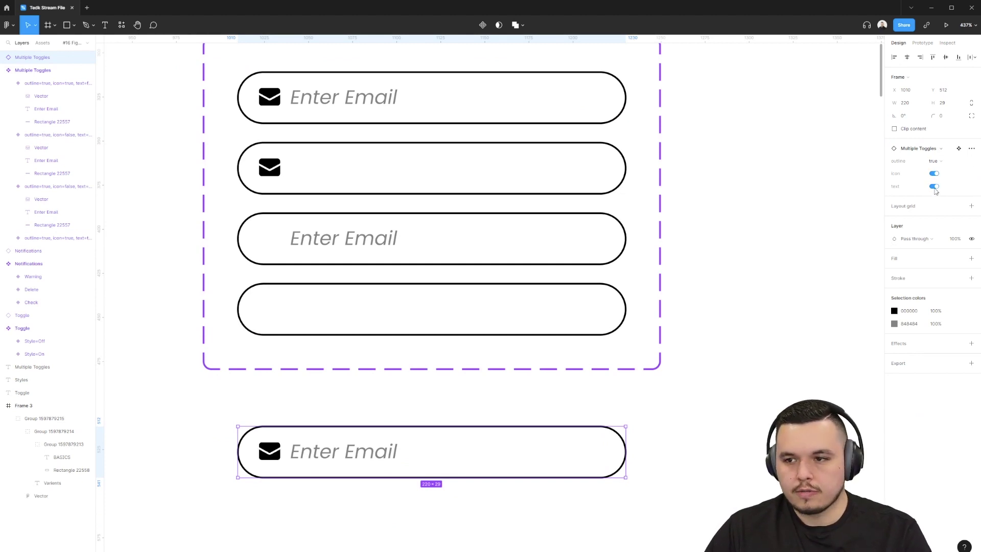
left_click(935, 187)
left_click(934, 187)
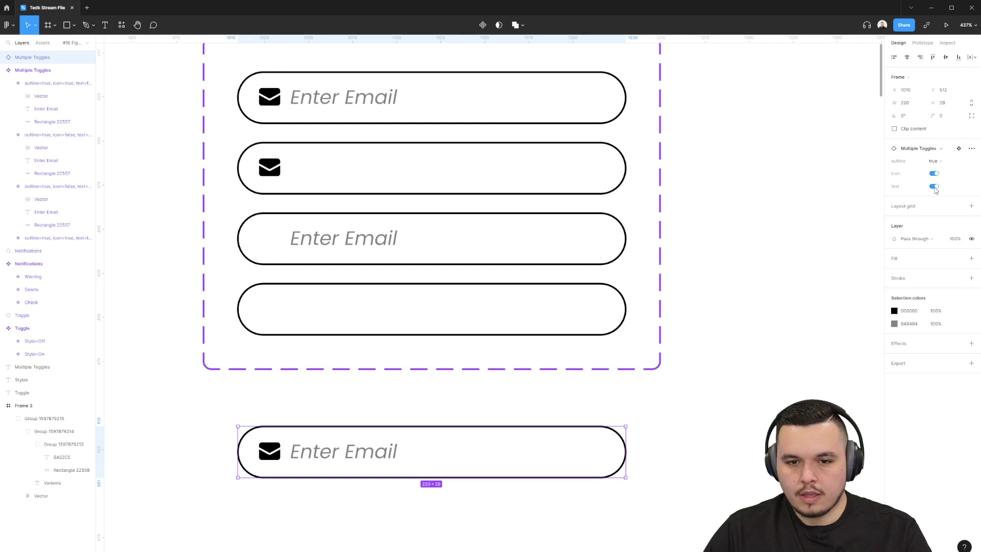
left_click(935, 187)
left_click(935, 174)
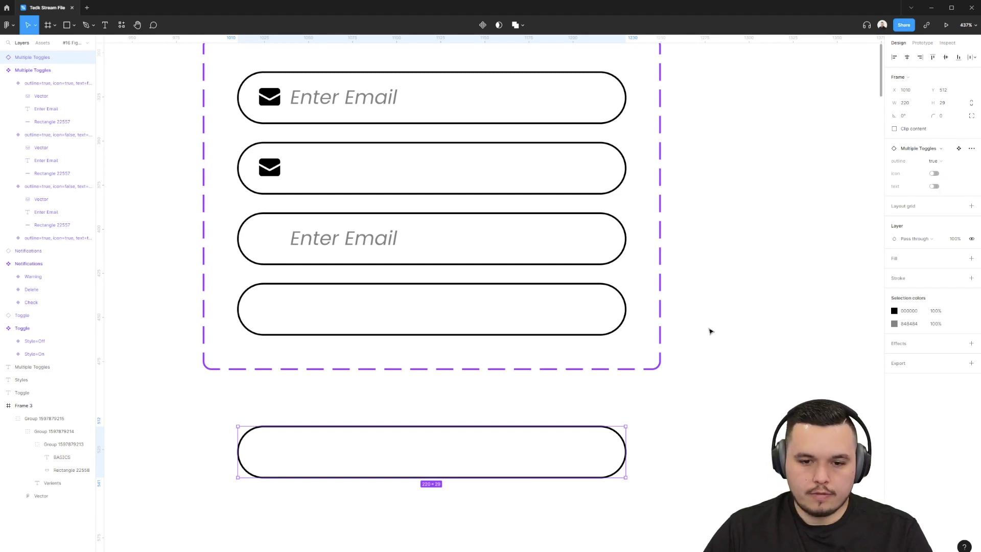
Switch the icon and text properties of the email field instance below the set back on
left_click(743, 367)
scroll(646, 394, "down", 2)
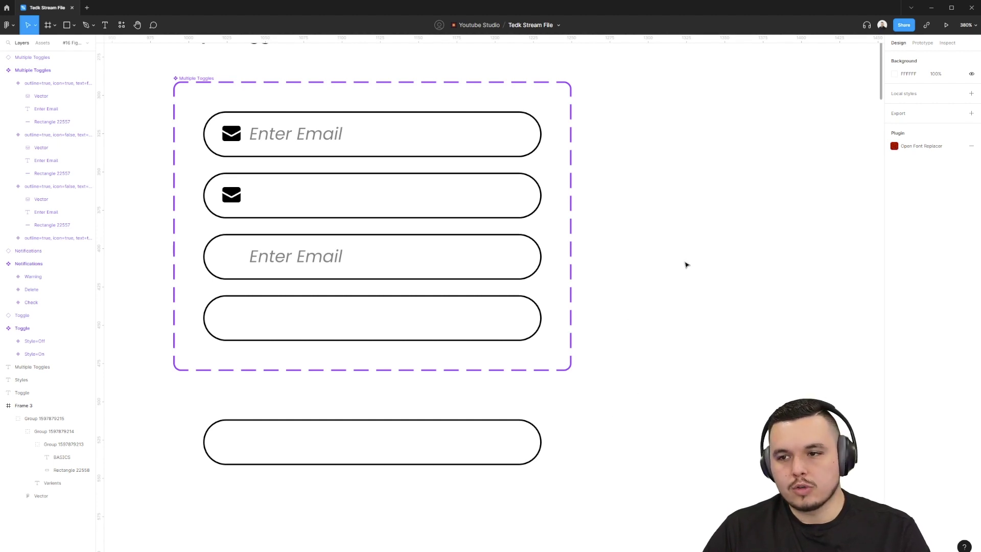
left_click(531, 449)
left_click(934, 174)
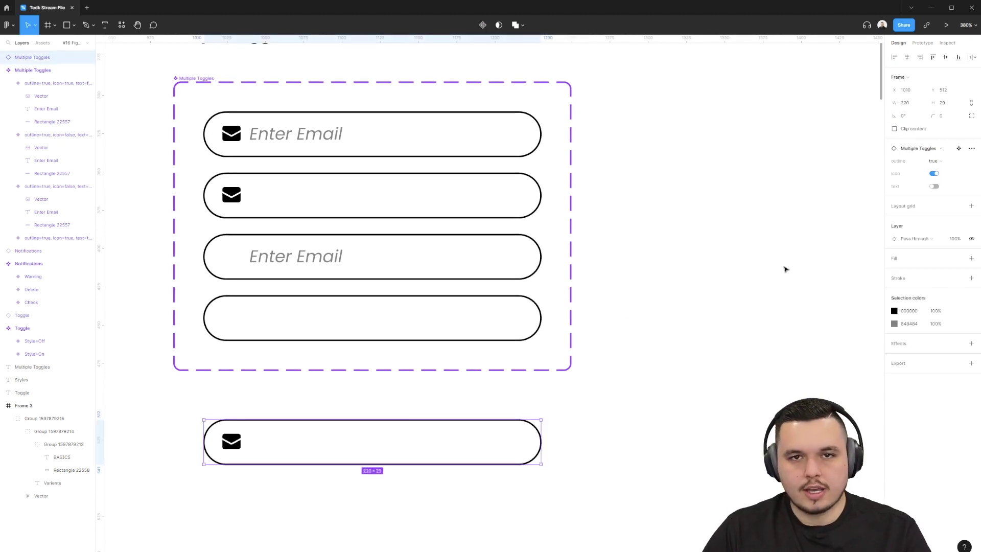
left_click(935, 186)
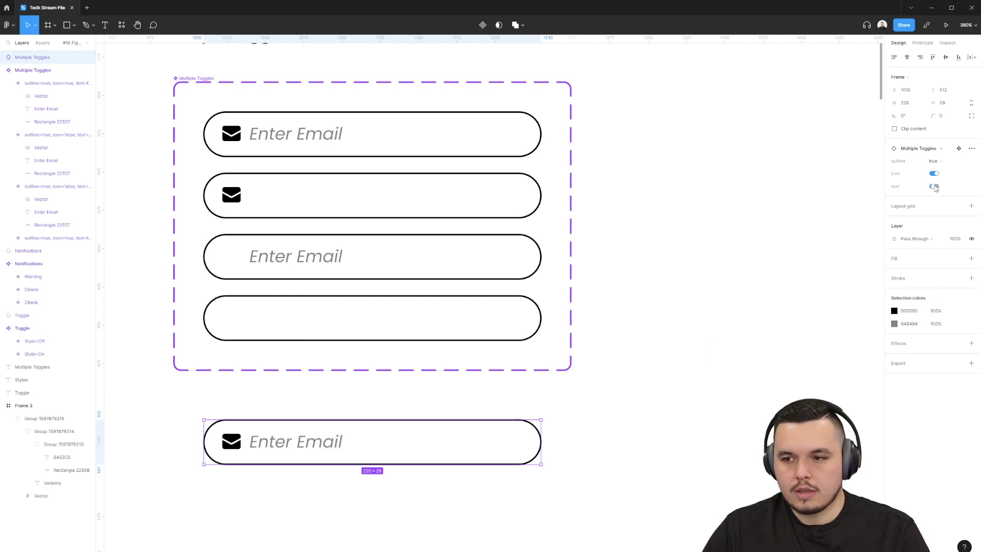
left_click(653, 412)
scroll(640, 351, "down", 3)
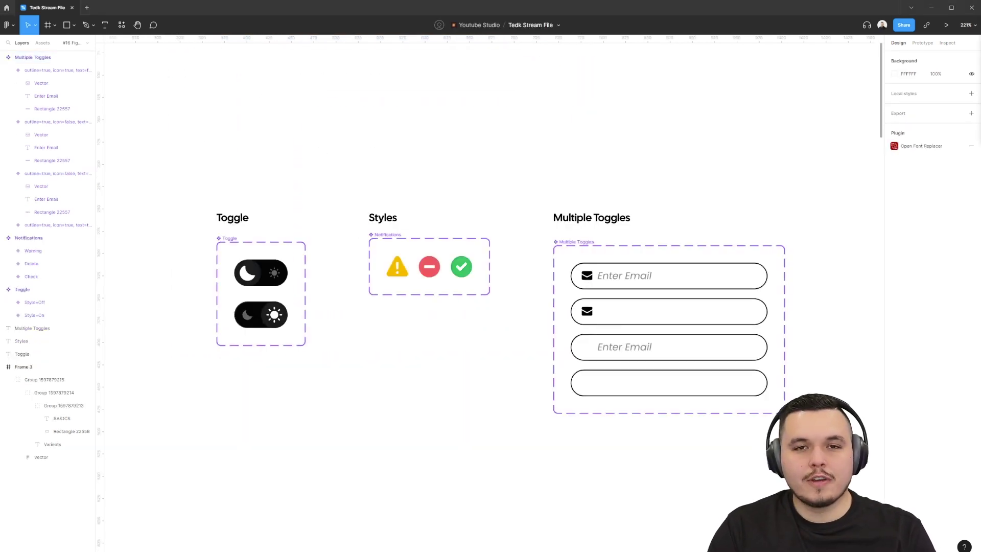